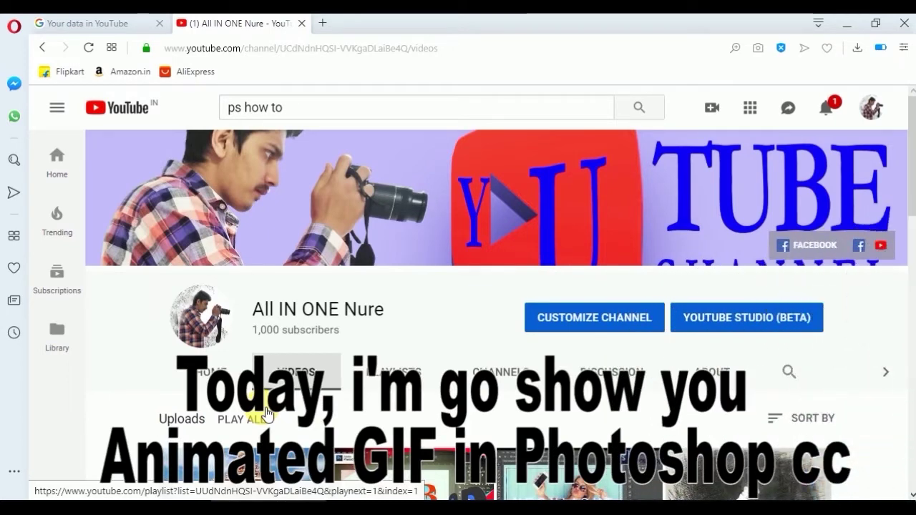
# Scroll down the YouTube channel page to reach the car 1.psd Photoshop demo.
pyautogui.scroll(-2, 266, 414)
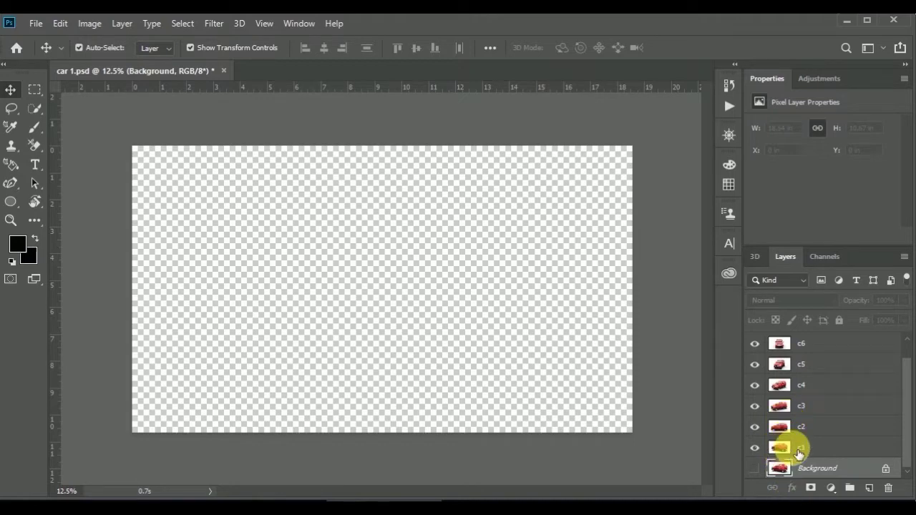
# Hide car layers c2 through c7 in the Layers panel.
pyautogui.click(754, 427)
pyautogui.click(755, 406)
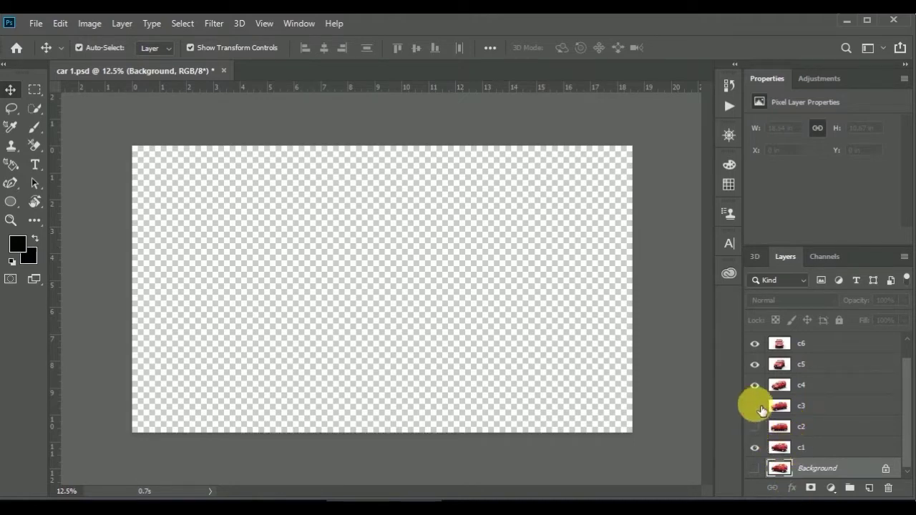
pyautogui.click(754, 385)
pyautogui.click(754, 365)
pyautogui.click(754, 343)
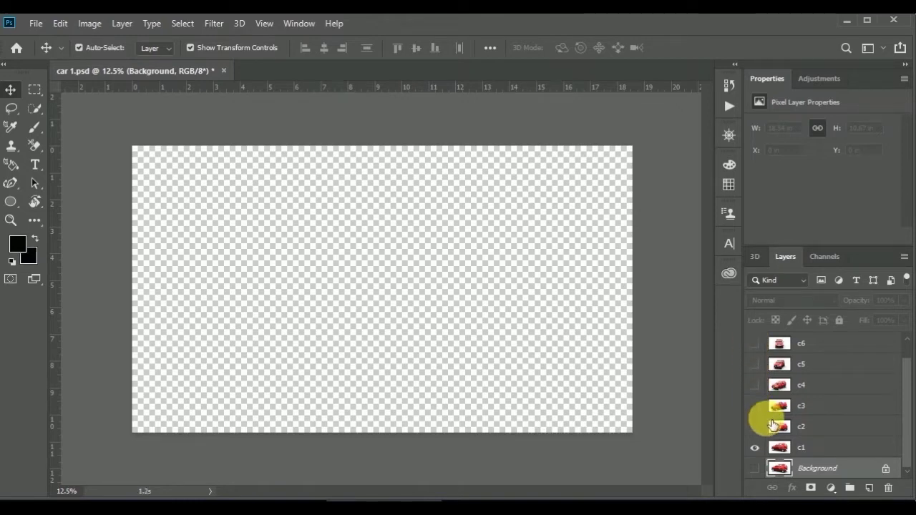
pyautogui.scroll(1, 769, 414)
pyautogui.click(753, 342)
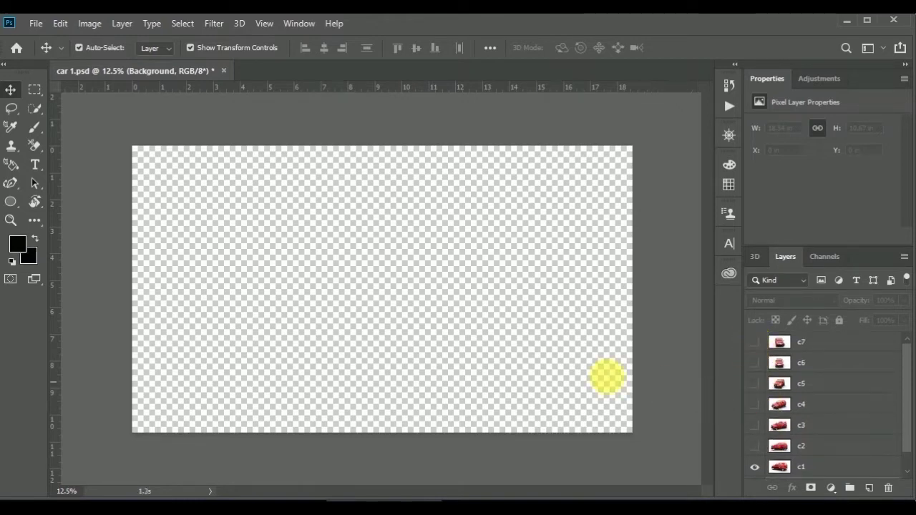
pyautogui.scroll(-1, 744, 404)
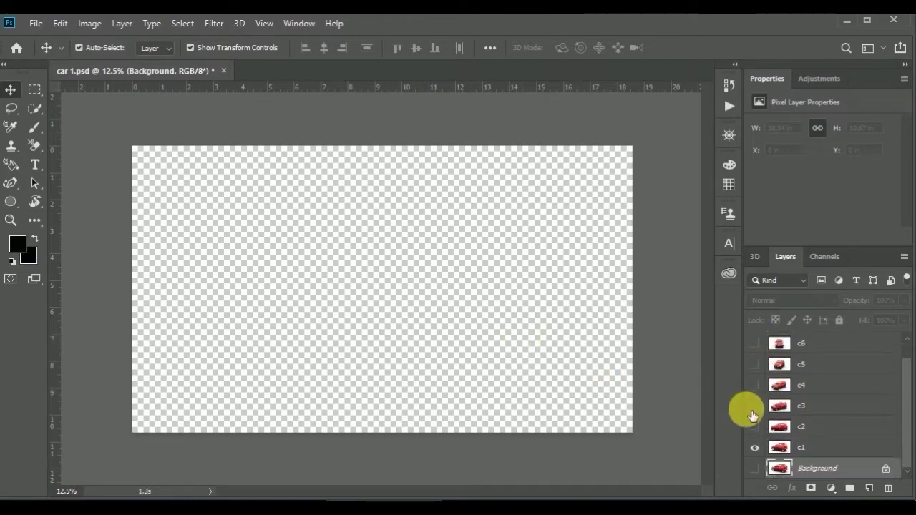
# Toggle the Background layer's visibility to check its red car.
pyautogui.click(754, 469)
pyautogui.click(755, 448)
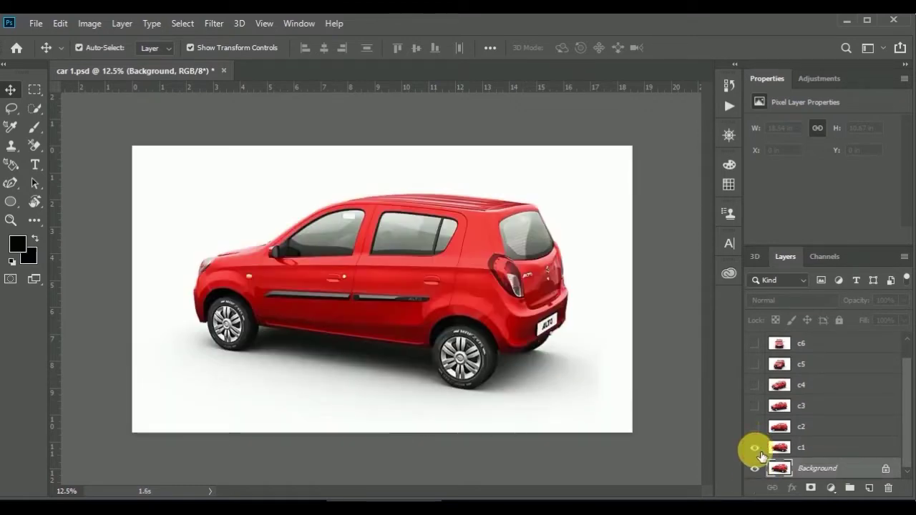
pyautogui.scroll(1, 757, 452)
pyautogui.scroll(-1, 756, 452)
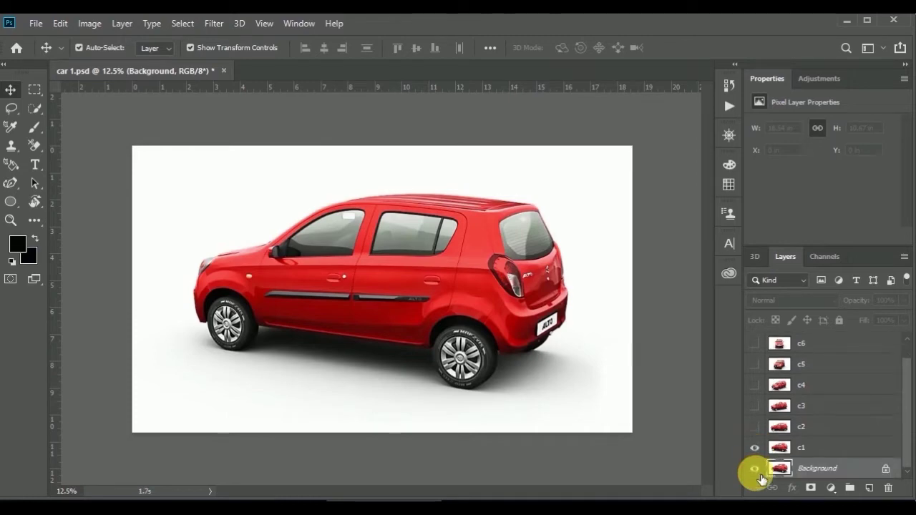
pyautogui.click(756, 469)
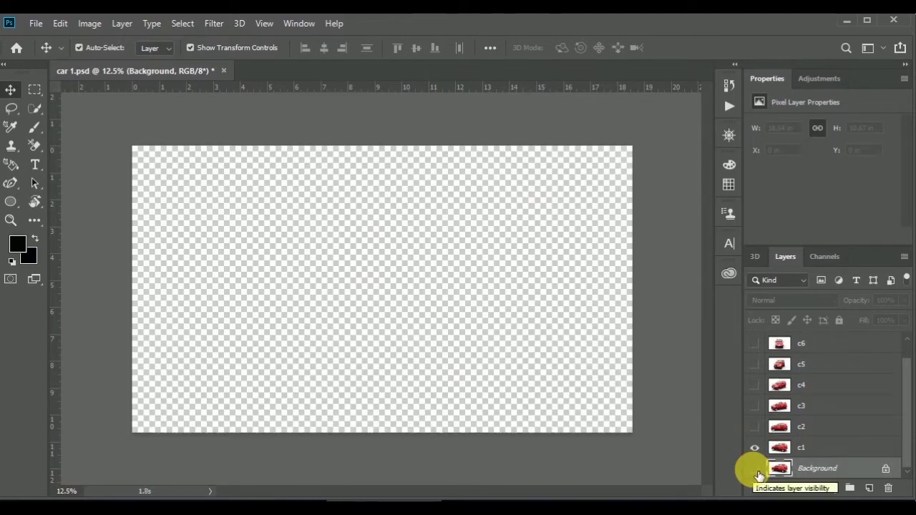
pyautogui.click(755, 469)
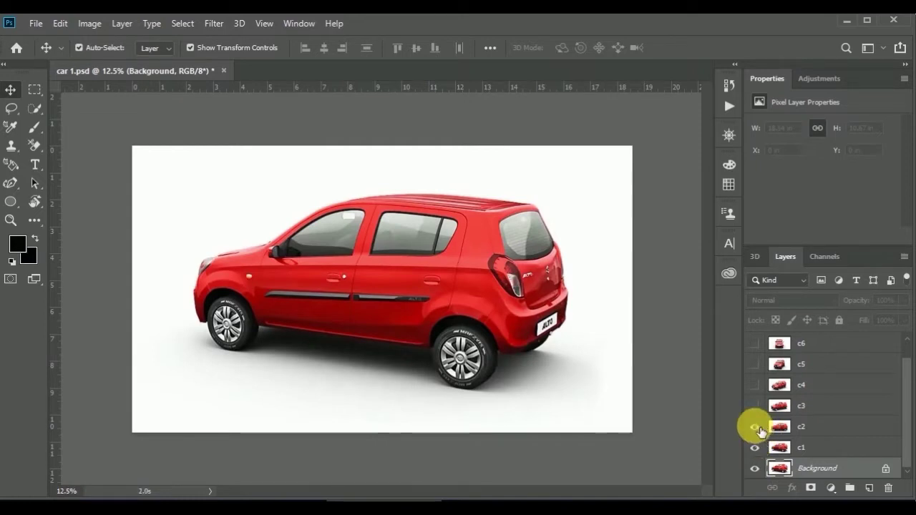
# Hide the Background layer and turn car layers c1–c7 back on.
pyautogui.click(754, 467)
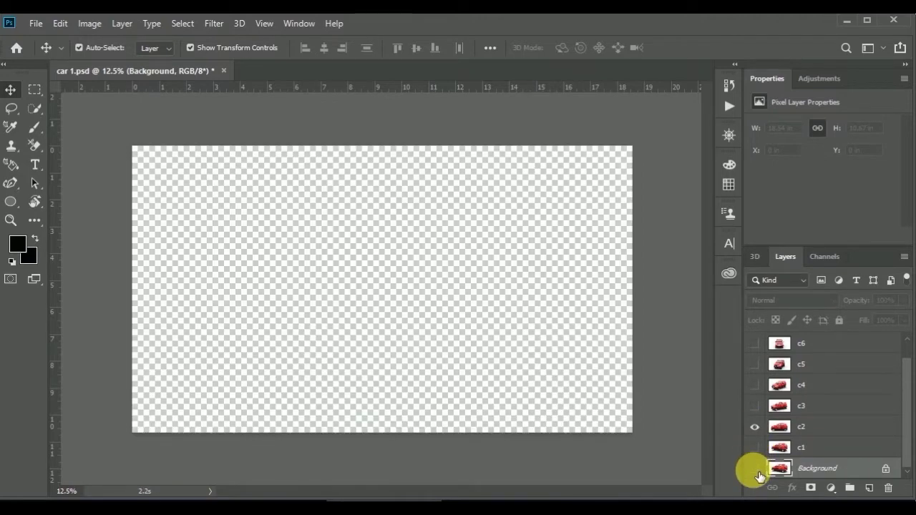
pyautogui.click(754, 405)
pyautogui.click(754, 385)
pyautogui.click(754, 364)
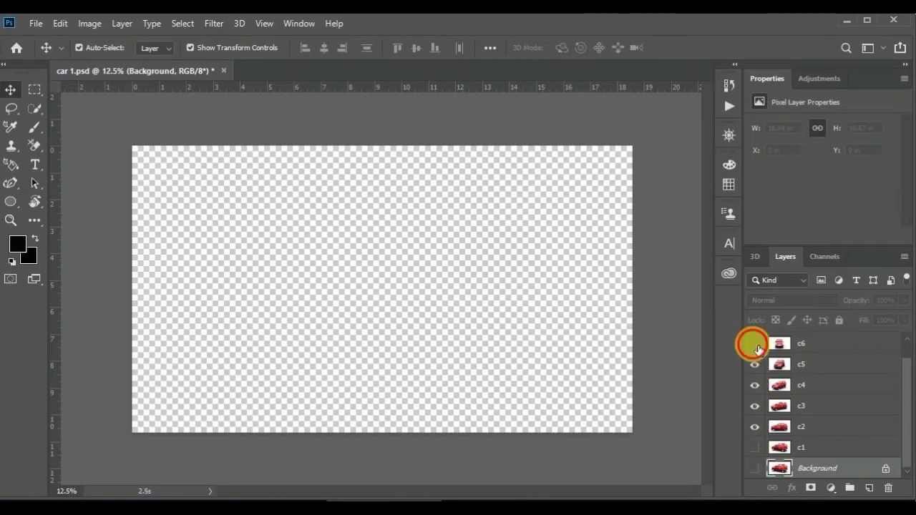
pyautogui.click(754, 344)
pyautogui.scroll(1, 760, 458)
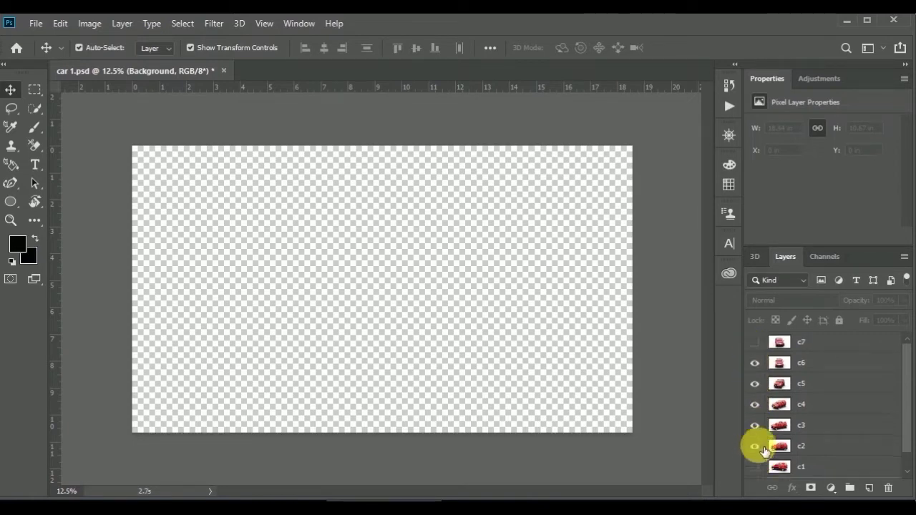
pyautogui.click(754, 342)
pyautogui.scroll(-1, 760, 466)
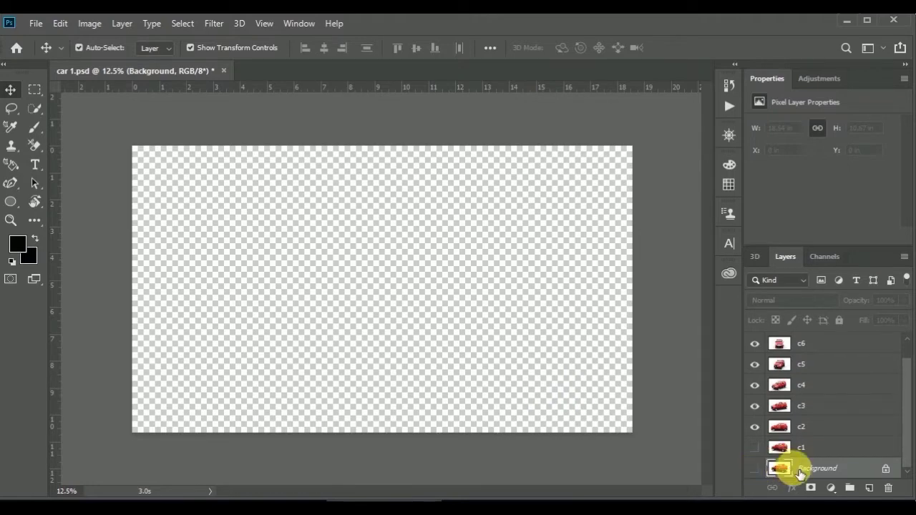
pyautogui.click(757, 448)
# Add an empty Layer 1 and a Solid Color fill layer set to near-black 050505.
pyautogui.click(868, 487)
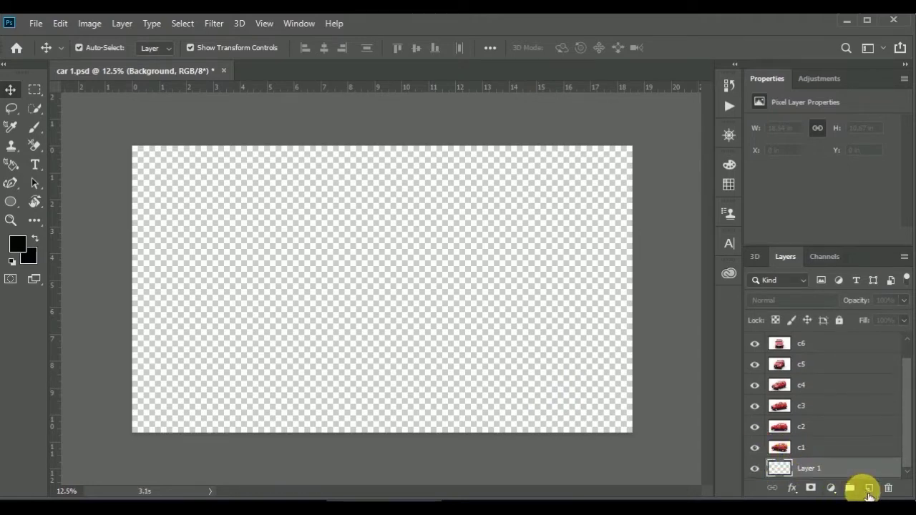
pyautogui.click(830, 488)
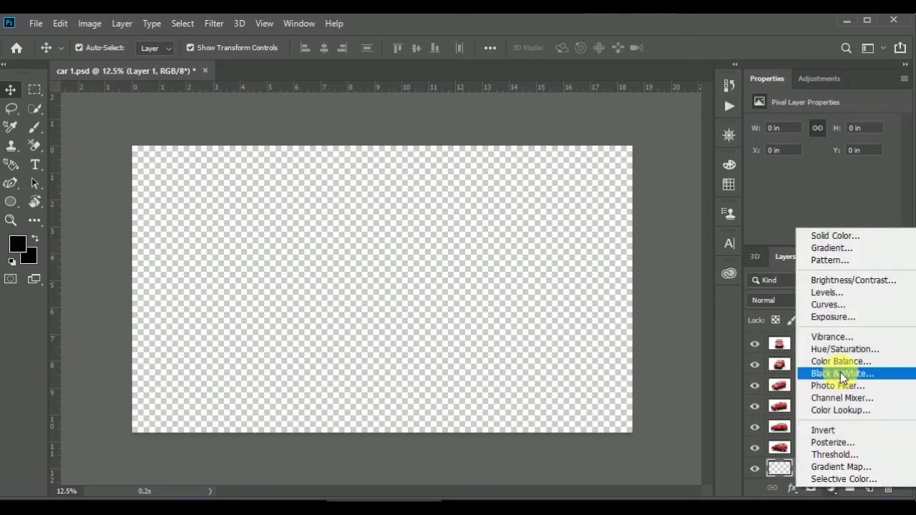
pyautogui.click(834, 237)
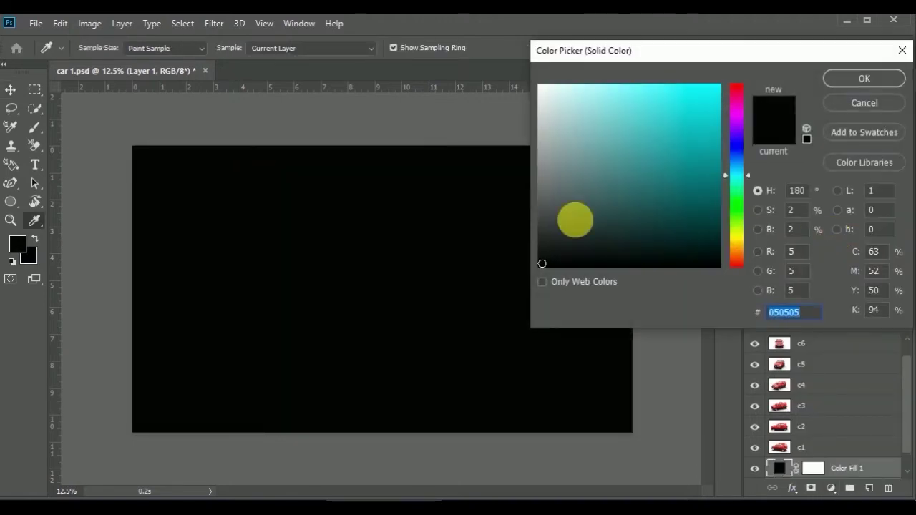
pyautogui.click(714, 100)
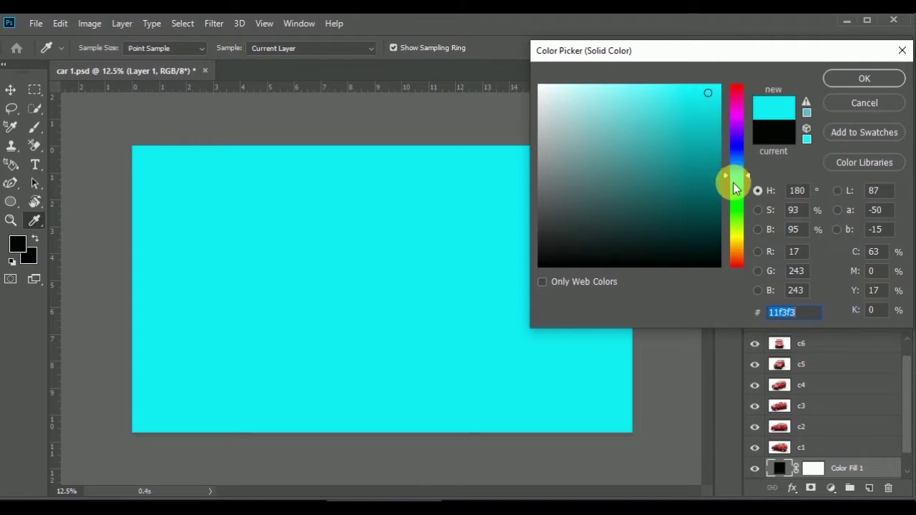
pyautogui.click(762, 136)
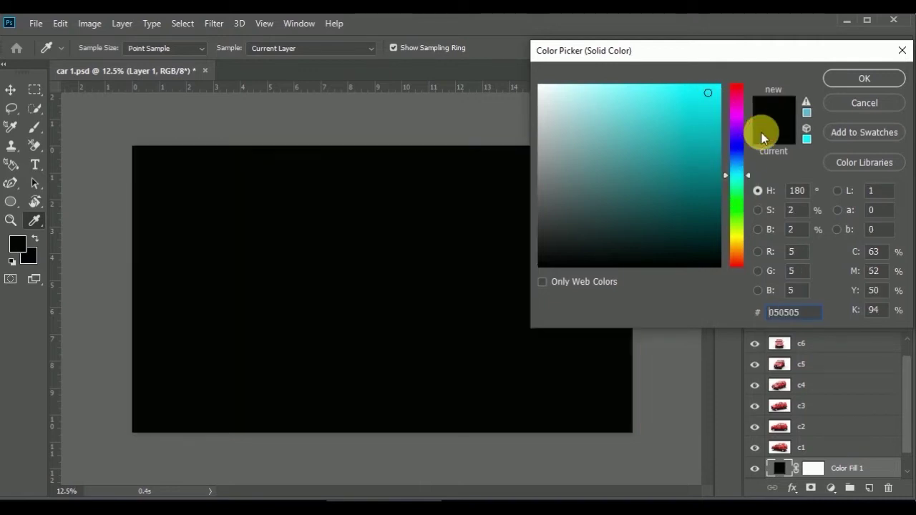
pyautogui.click(865, 75)
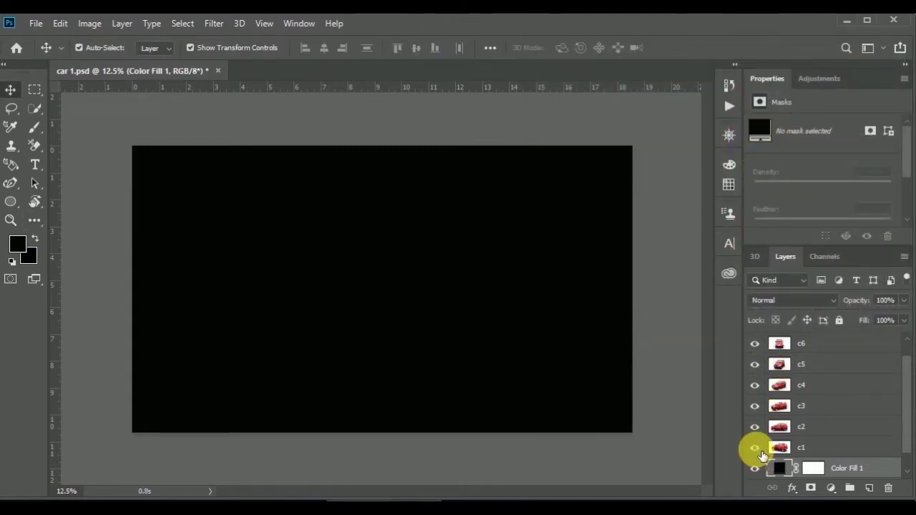
# Drag Color Fill 1 above c6 and c7 to the stack top, keeping it visible.
pyautogui.moveTo(784, 478); pyautogui.dragTo(761, 340)
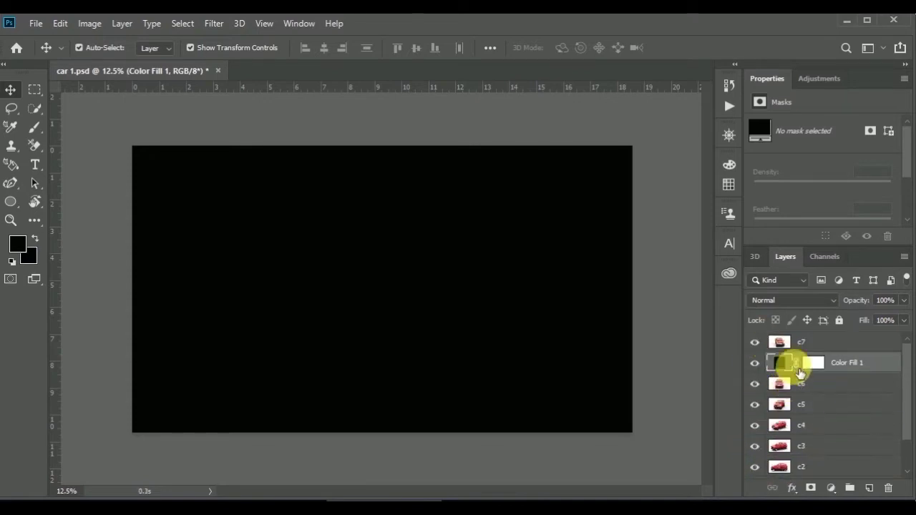
pyautogui.scroll(1, 777, 351)
pyautogui.moveTo(785, 375); pyautogui.dragTo(780, 339)
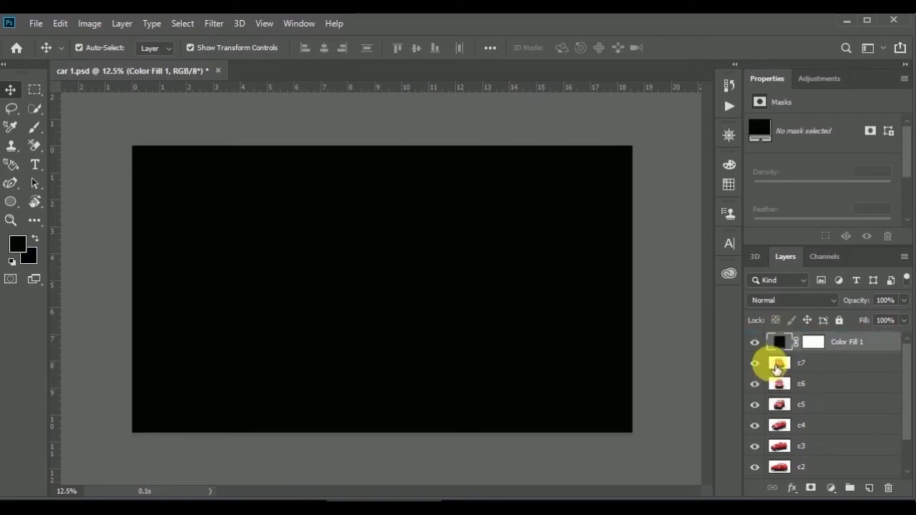
pyautogui.moveTo(754, 362); pyautogui.dragTo(757, 343)
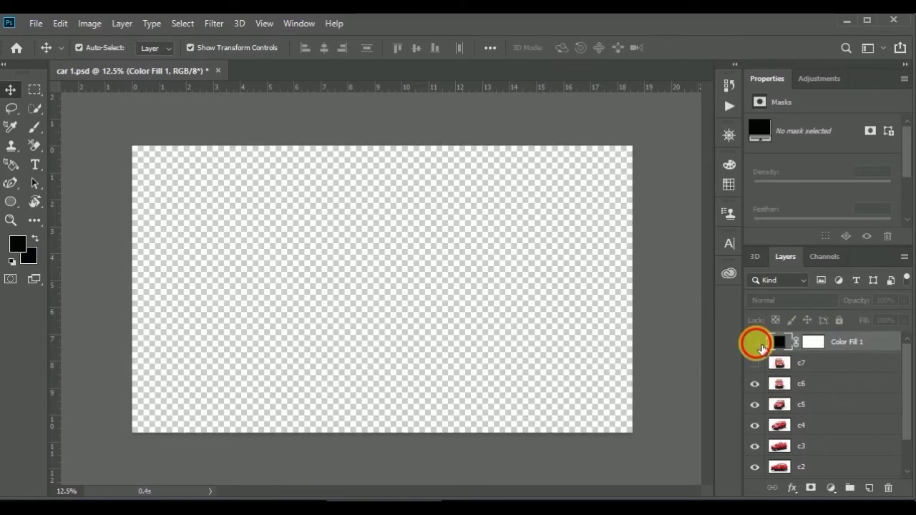
pyautogui.click(757, 343)
pyautogui.scroll(-2, 778, 372)
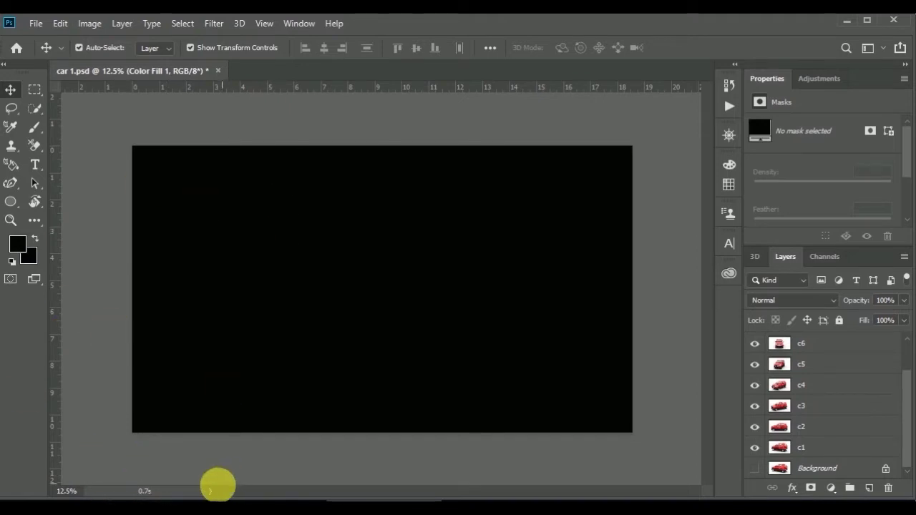
# Show the Timeline panel as a video timeline and play the animation.
pyautogui.click(209, 491)
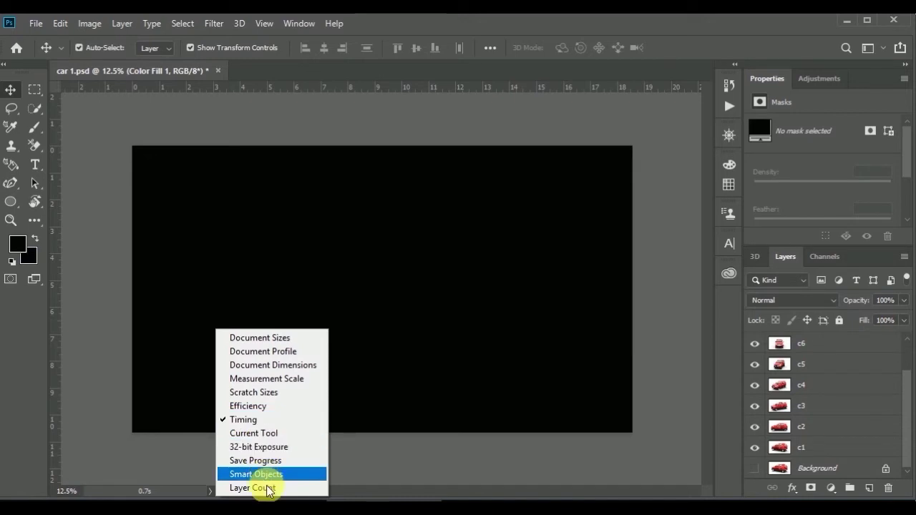
pyautogui.click(337, 466)
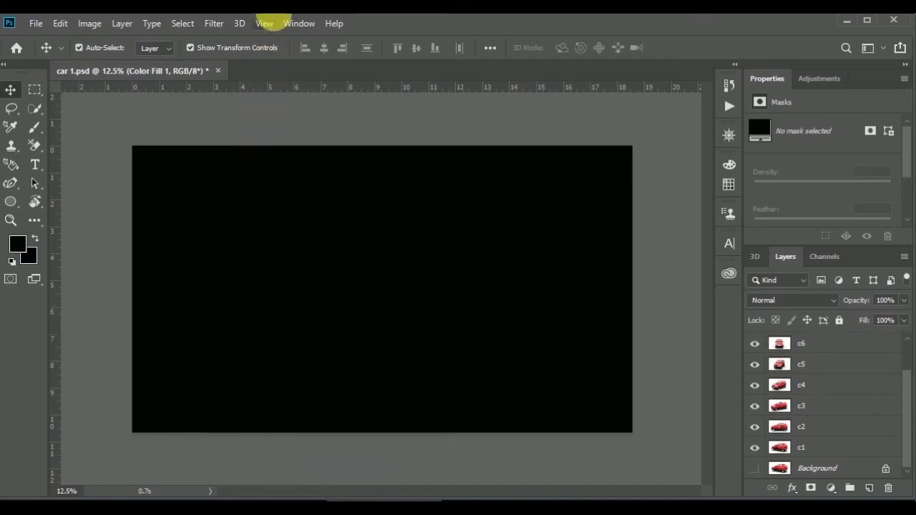
pyautogui.click(298, 26)
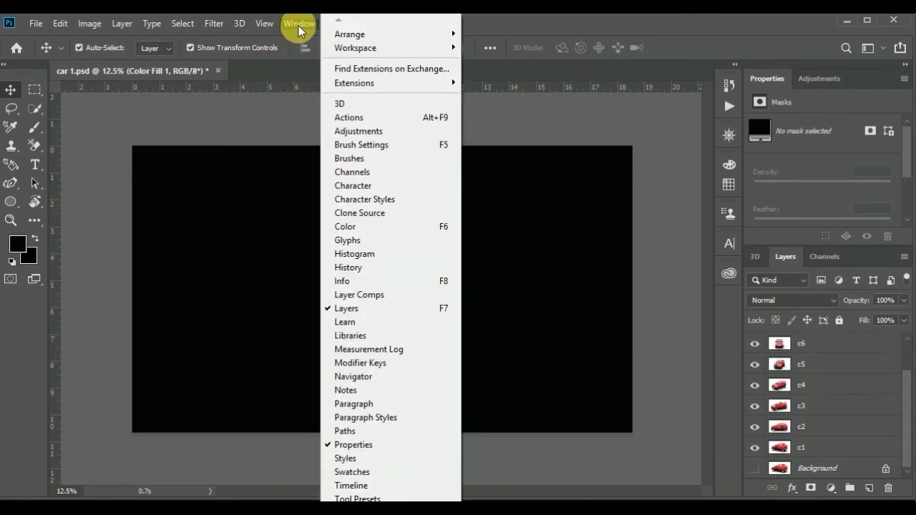
pyautogui.click(377, 486)
pyautogui.scroll(1, 377, 489)
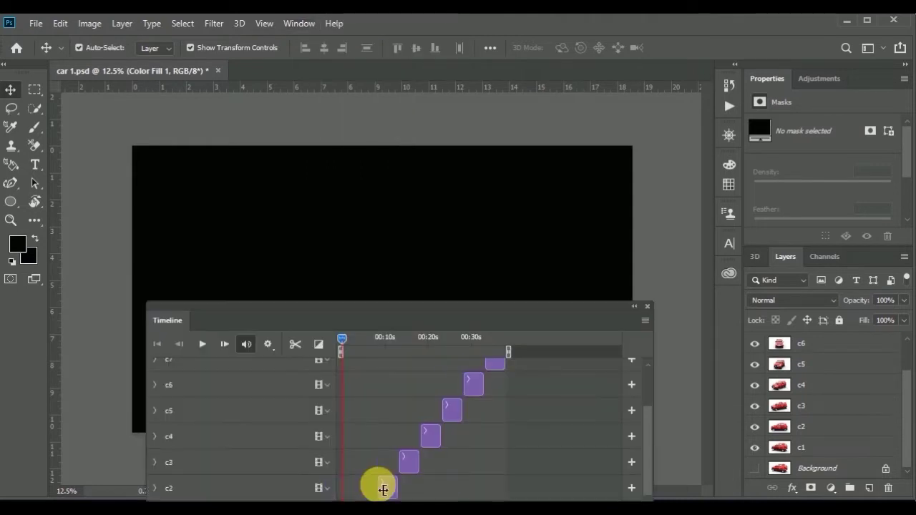
pyautogui.scroll(-1, 372, 439)
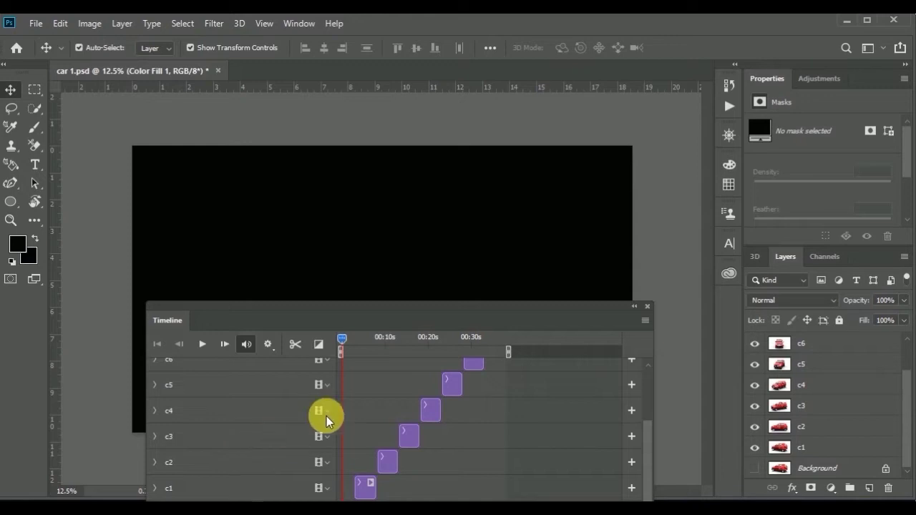
pyautogui.press('space')
# Lower the Timeline to watch playback, then make Color Fill 1 visible again.
pyautogui.moveTo(440, 307); pyautogui.dragTo(440, 457)
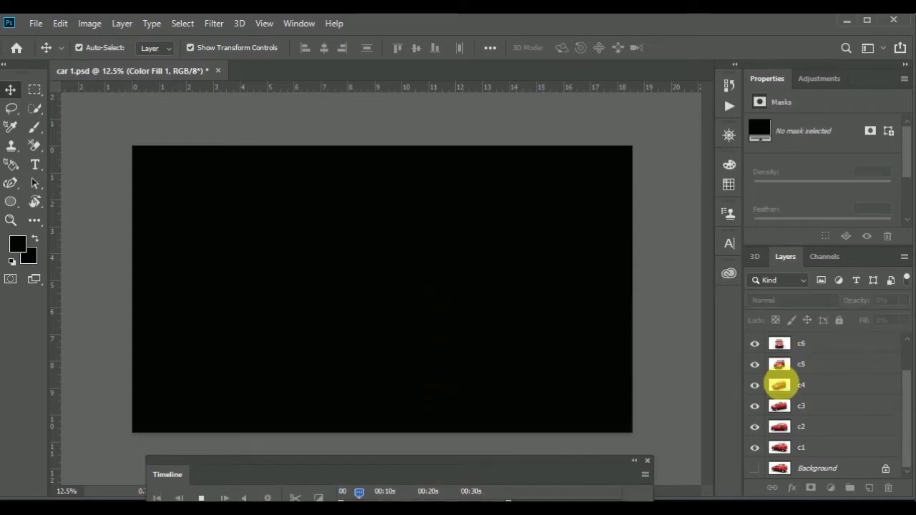
pyautogui.scroll(1, 909, 342)
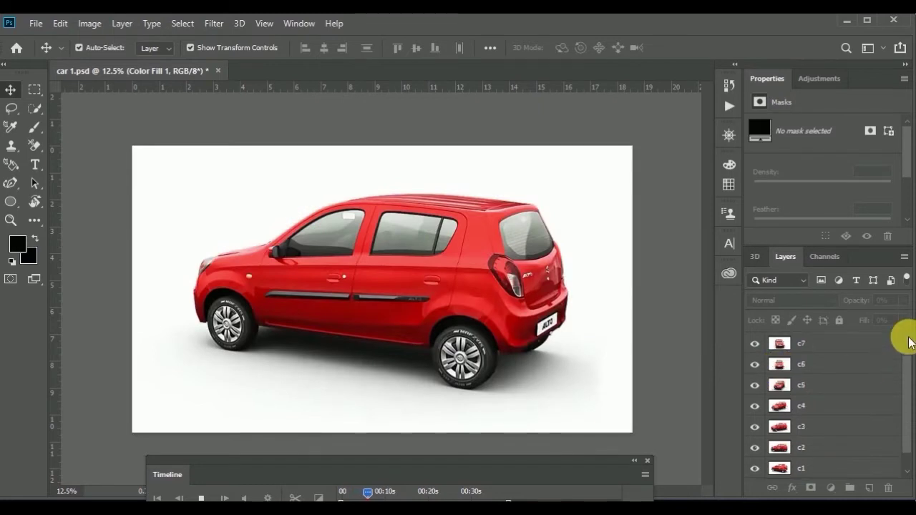
pyautogui.scroll(1, 908, 342)
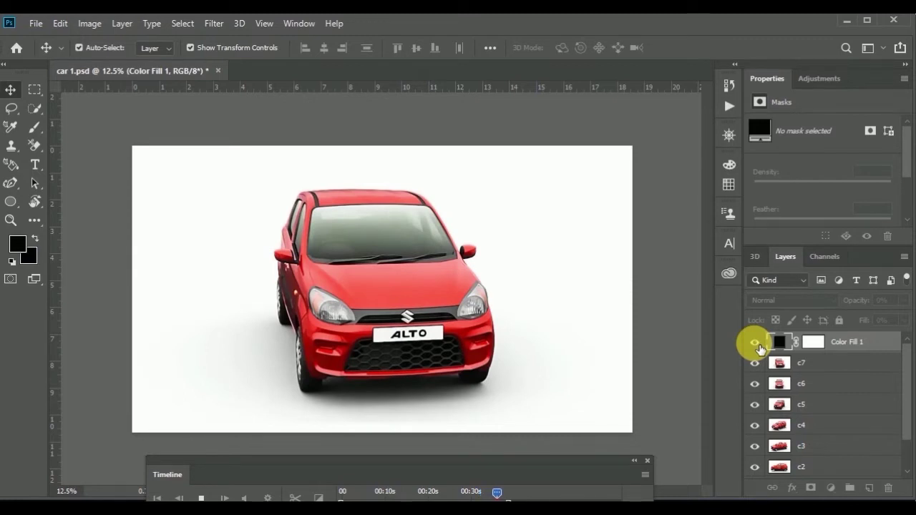
pyautogui.click(755, 343)
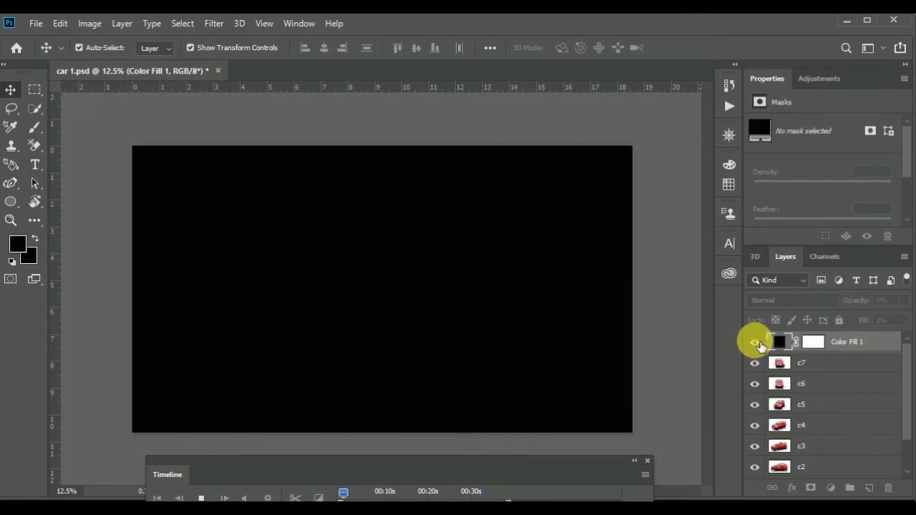
# Enlarge the Timeline and trim the c1 clip to end at 02:25.
pyautogui.moveTo(512, 460); pyautogui.dragTo(483, 236)
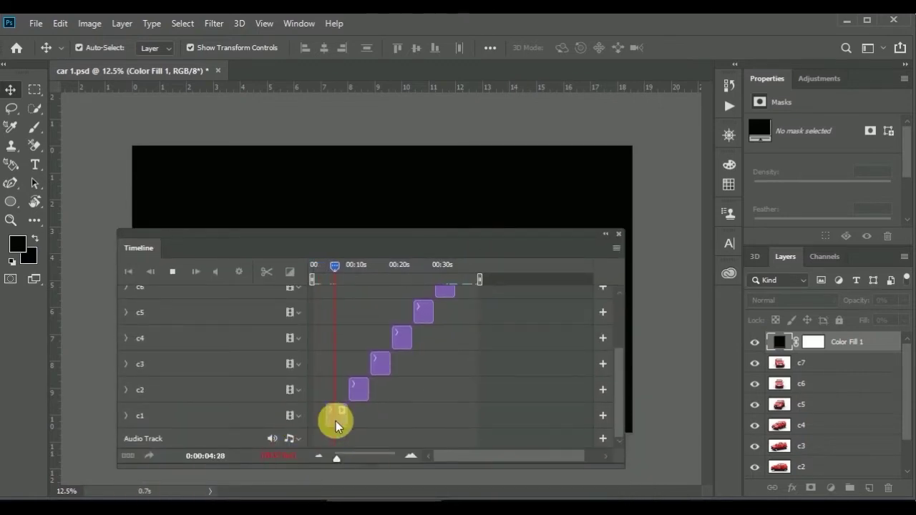
pyautogui.moveTo(335, 421); pyautogui.dragTo(325, 427)
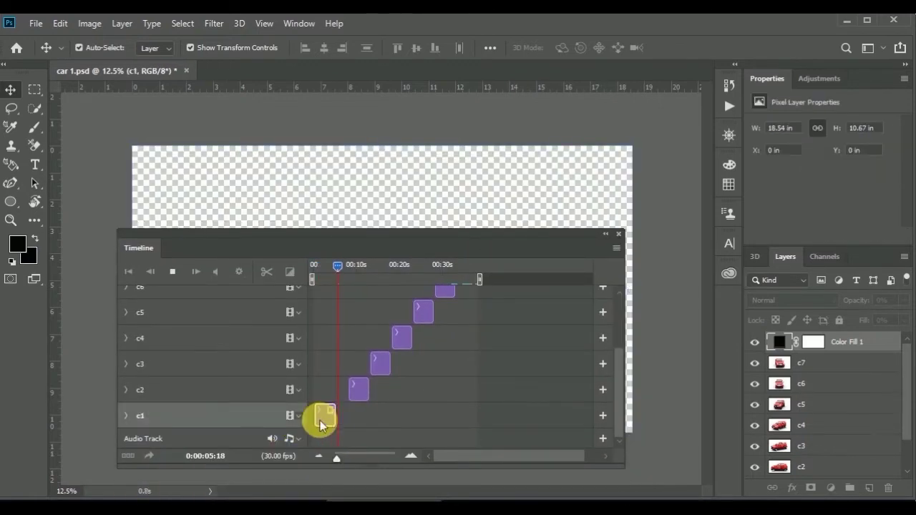
pyautogui.click(341, 268)
pyautogui.moveTo(340, 268); pyautogui.dragTo(337, 268)
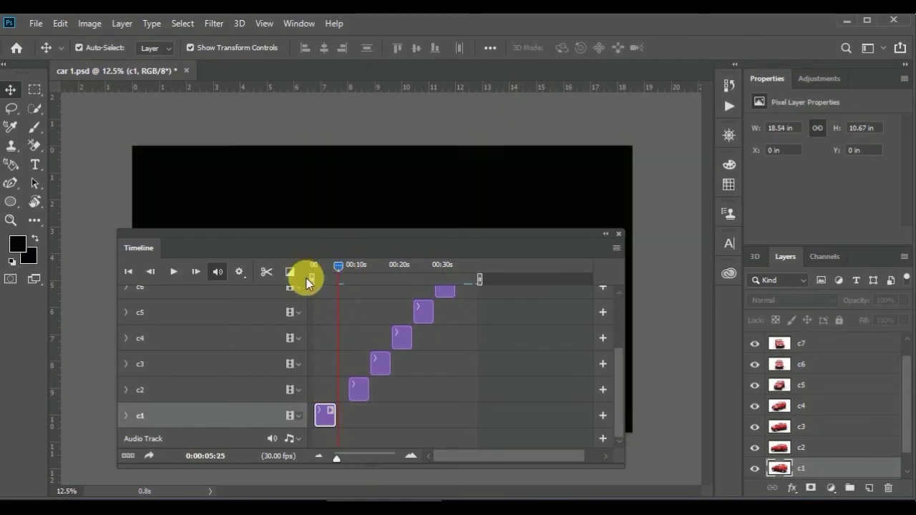
pyautogui.click(307, 269)
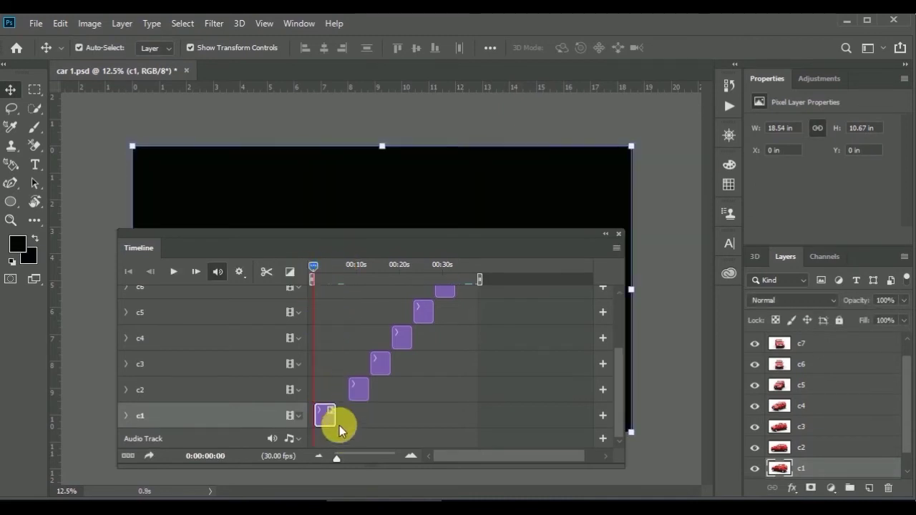
pyautogui.moveTo(339, 419); pyautogui.dragTo(320, 421)
# Move the c2 and c3 clips earlier so they follow c1 closely.
pyautogui.click(358, 388)
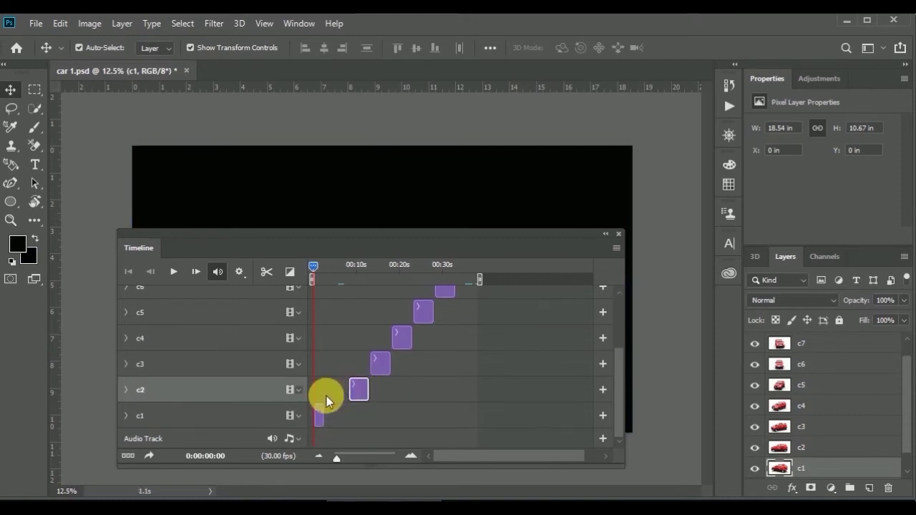
pyautogui.moveTo(358, 389); pyautogui.dragTo(345, 390)
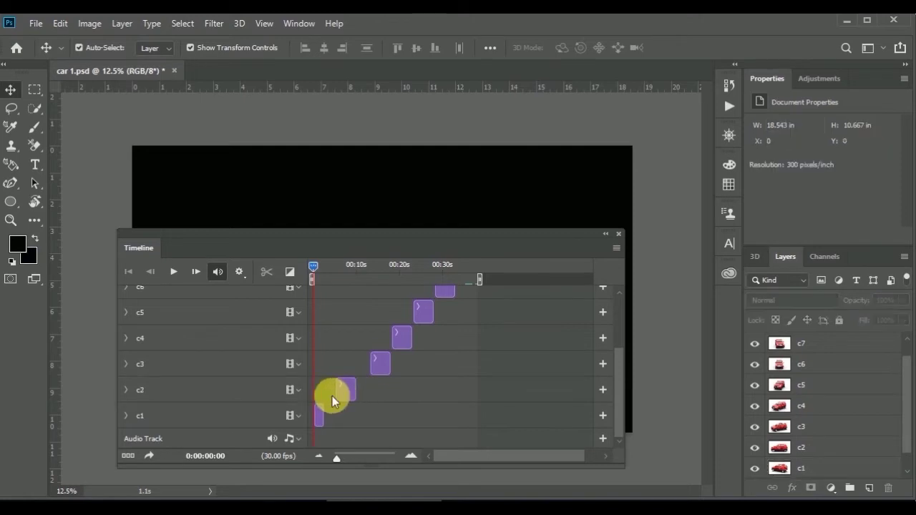
pyautogui.moveTo(342, 398); pyautogui.dragTo(343, 389)
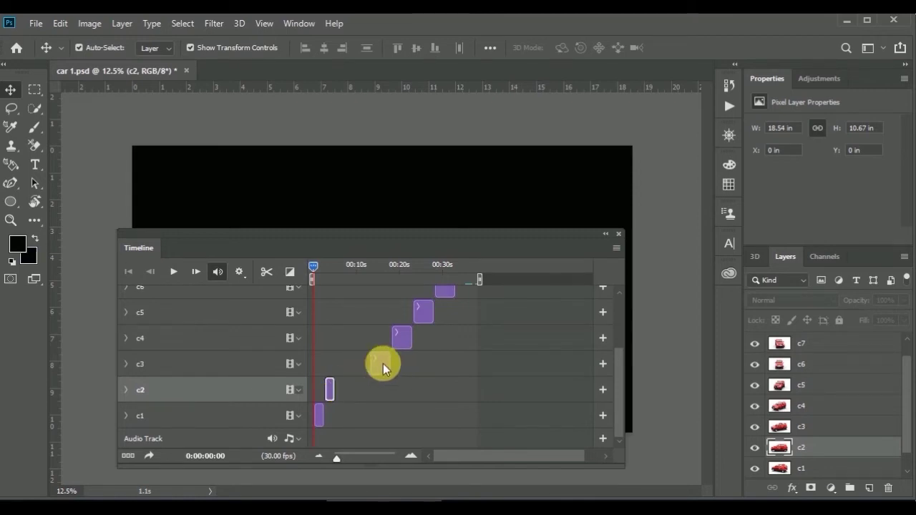
pyautogui.moveTo(382, 363)
pyautogui.mouseDown()
pyautogui.moveTo(343, 374)
pyautogui.moveTo(359, 368)
pyautogui.moveTo(346, 366)
pyautogui.mouseUp()
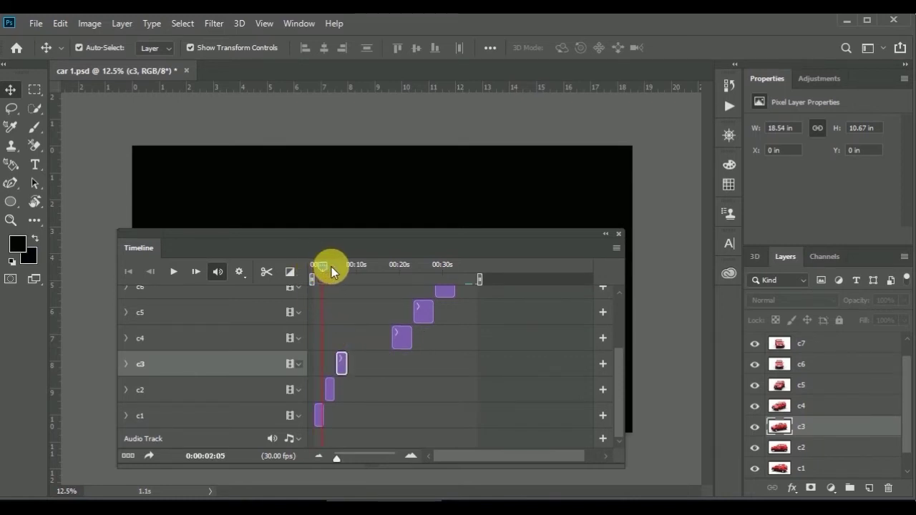
# Scrub around the 5-second mark and play a short preview of the animation.
pyautogui.moveTo(331, 267); pyautogui.dragTo(336, 269)
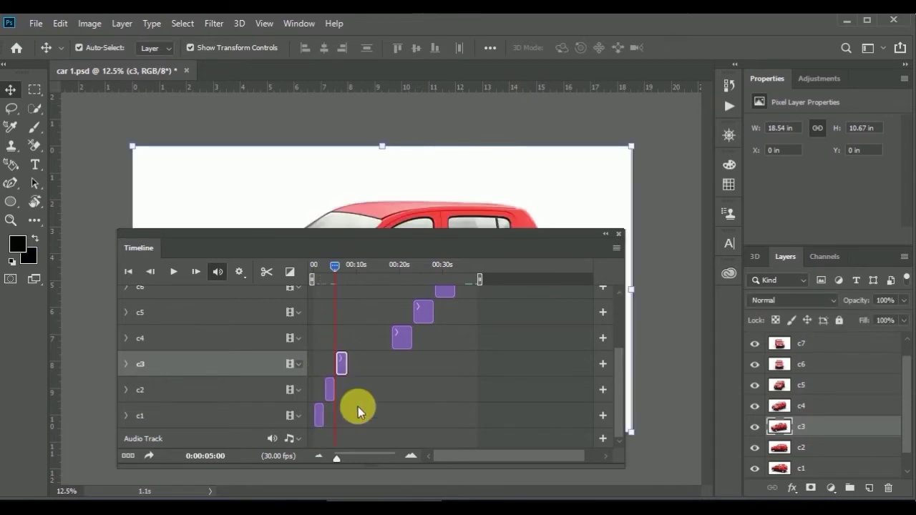
pyautogui.moveTo(355, 234); pyautogui.dragTo(371, 339)
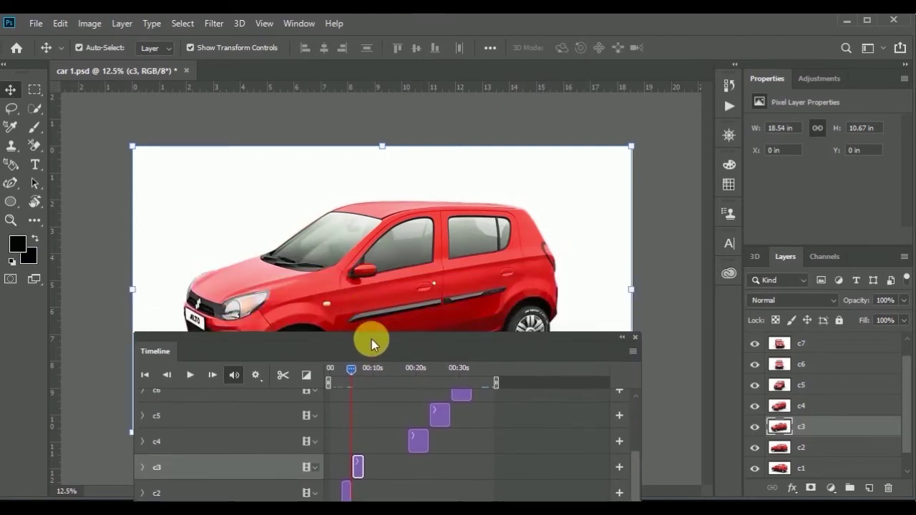
pyautogui.click(350, 374)
pyautogui.moveTo(350, 374); pyautogui.dragTo(345, 373)
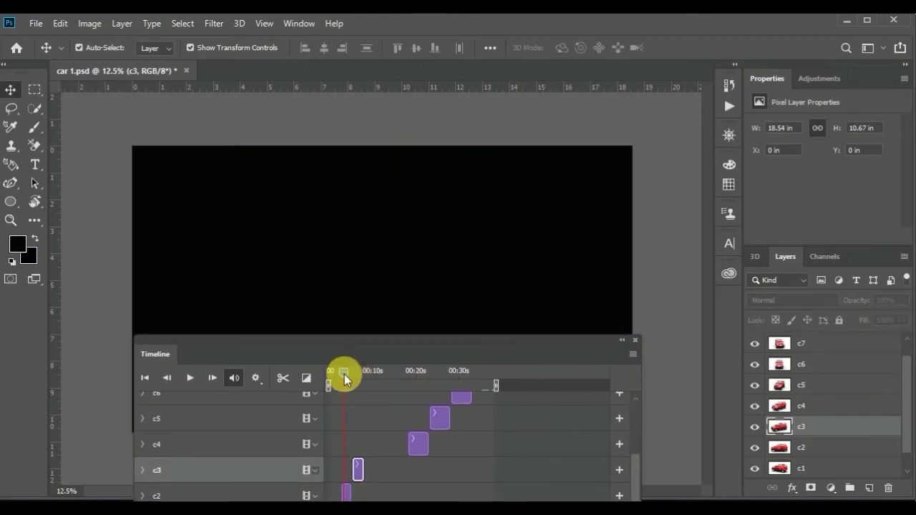
pyautogui.moveTo(345, 372)
pyautogui.press('space')
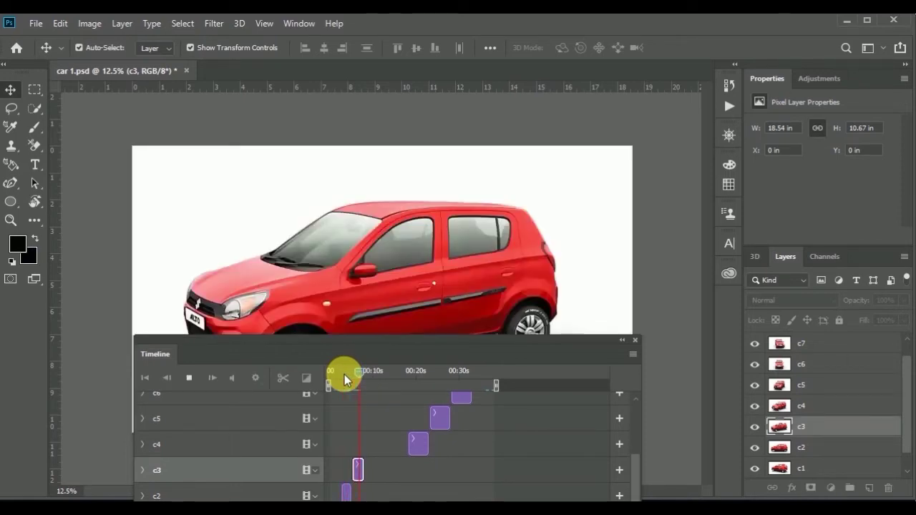
pyautogui.press('space')
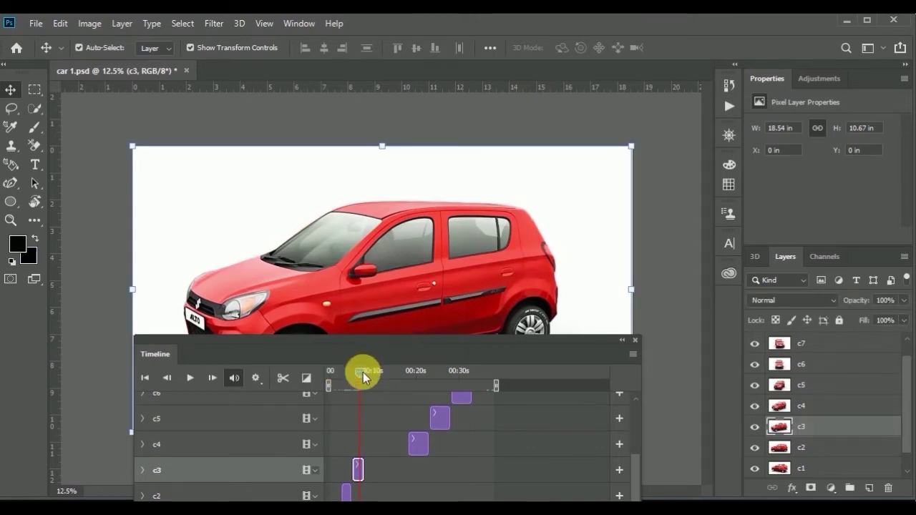
pyautogui.click(361, 374)
pyautogui.moveTo(361, 376); pyautogui.dragTo(351, 376)
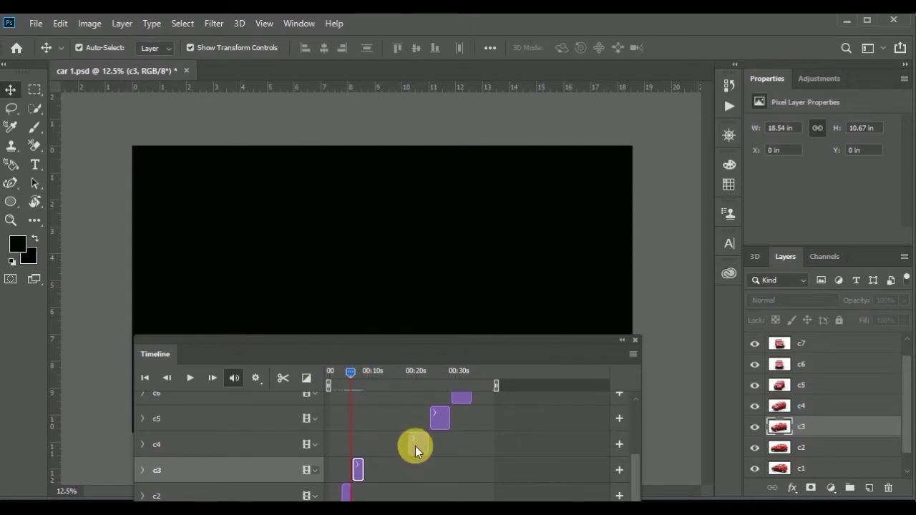
# Drag the c4 clip to start at the playhead after c3, then reset the playhead.
pyautogui.moveTo(415, 447); pyautogui.dragTo(377, 455)
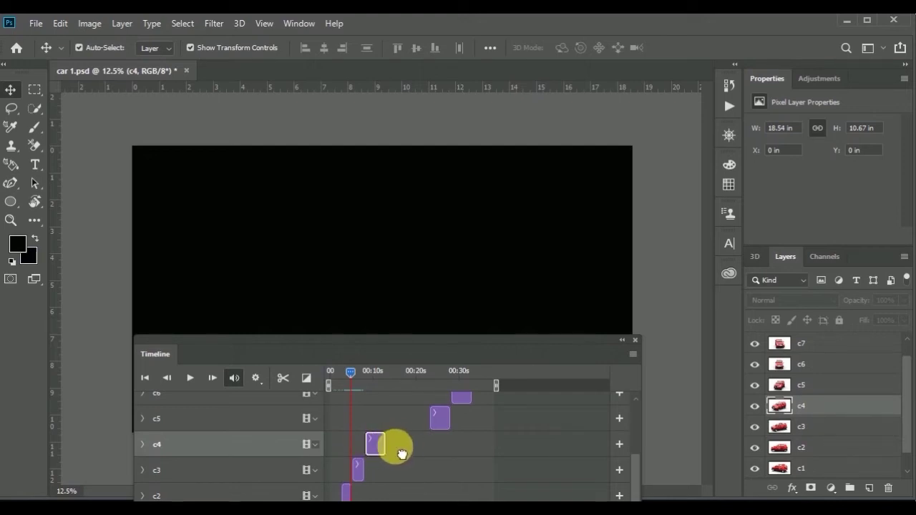
pyautogui.moveTo(394, 448); pyautogui.dragTo(363, 447)
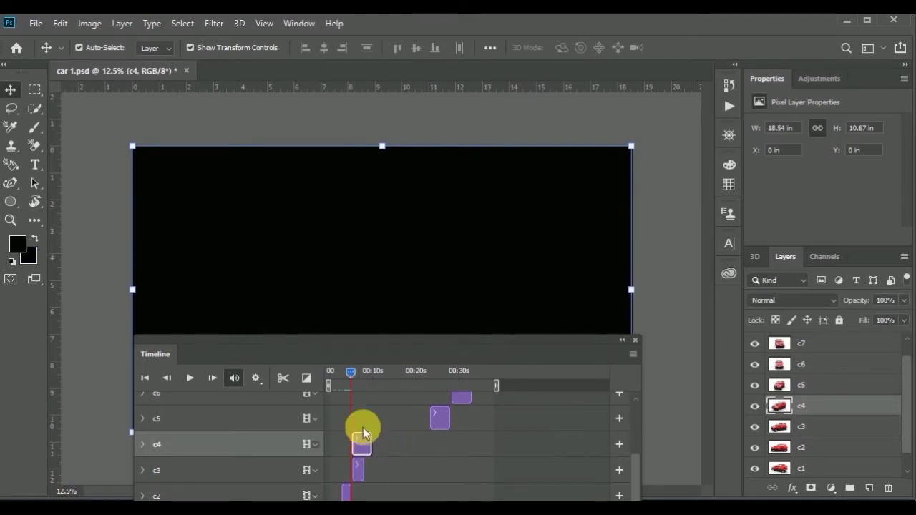
pyautogui.moveTo(350, 374); pyautogui.dragTo(329, 375)
# Collapse the Timeline panel to an icon and expand it again.
pyautogui.moveTo(357, 324); pyautogui.dragTo(368, 333)
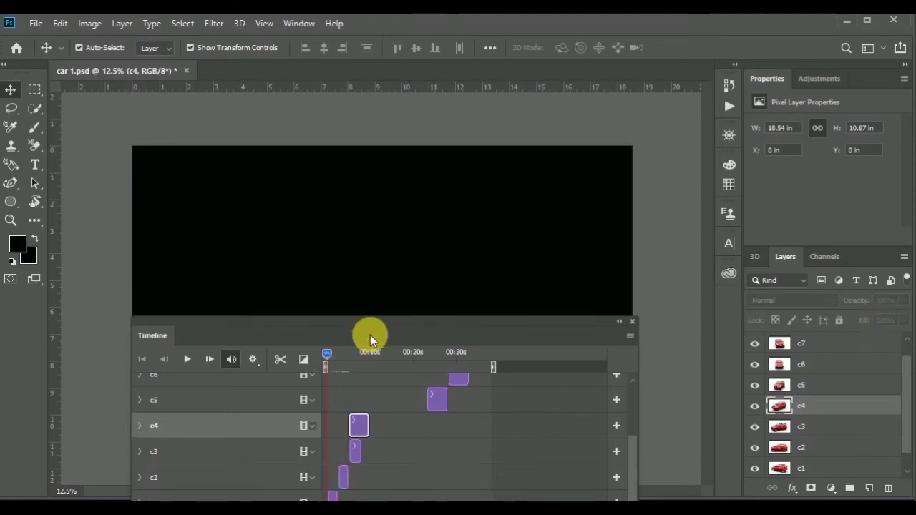
pyautogui.doubleClick(368, 320)
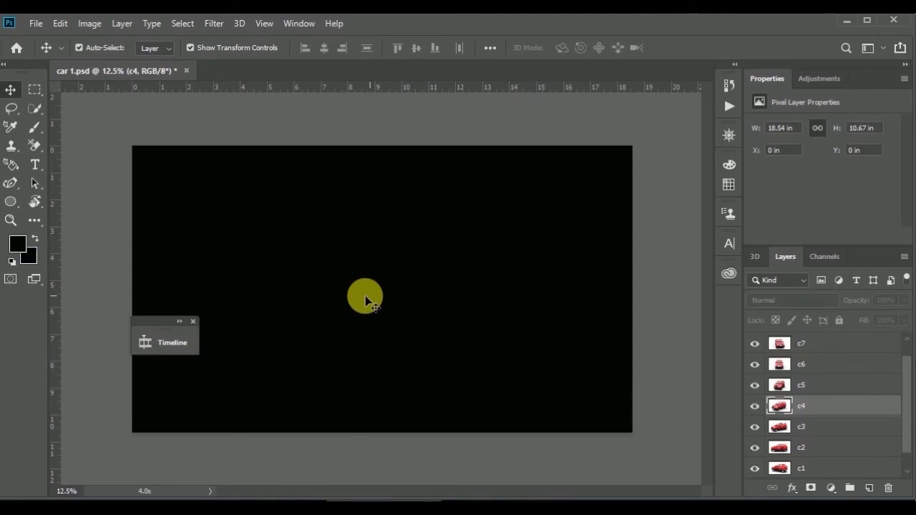
pyautogui.click(155, 341)
pyautogui.click(155, 342)
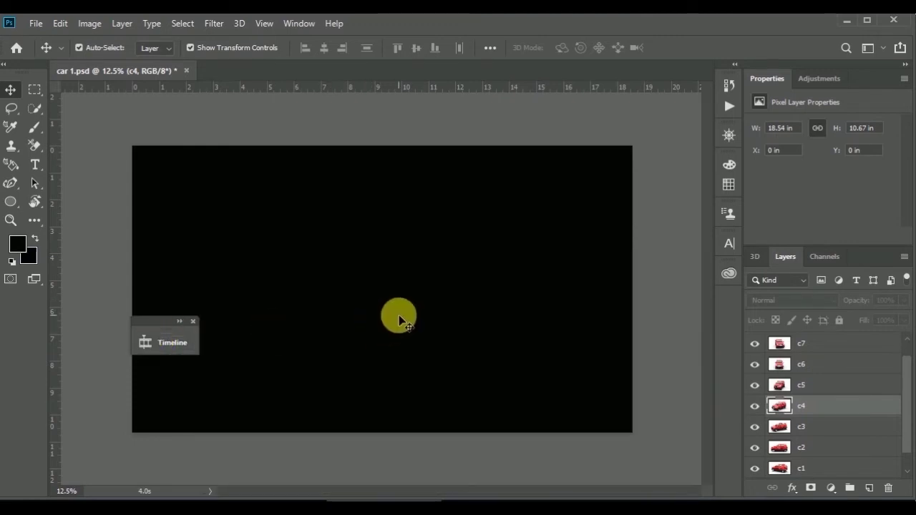
pyautogui.click(156, 343)
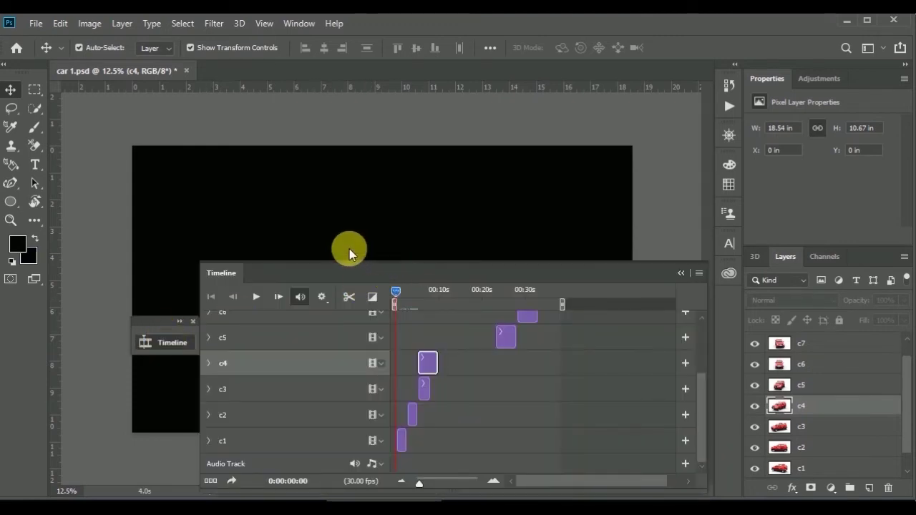
# Float the Timeline panel, nudge c4 later and move c5 to follow c4.
pyautogui.moveTo(349, 249)
pyautogui.mouseDown()
pyautogui.moveTo(322, 255)
pyautogui.moveTo(329, 207)
pyautogui.mouseUp()
pyautogui.moveTo(352, 315)
pyautogui.mouseDown()
pyautogui.moveTo(373, 322)
pyautogui.moveTo(365, 308)
pyautogui.mouseUp()
pyautogui.moveTo(419, 283)
pyautogui.mouseDown()
pyautogui.moveTo(375, 294)
pyautogui.moveTo(380, 285)
pyautogui.mouseUp()
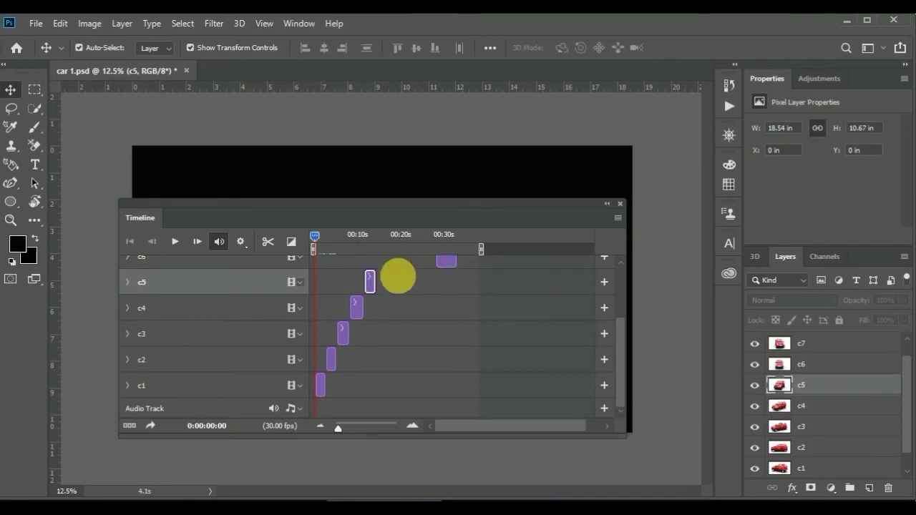
# Move the c6 and c7 clips left after c5 and trim their ends.
pyautogui.moveTo(447, 262); pyautogui.dragTo(419, 273)
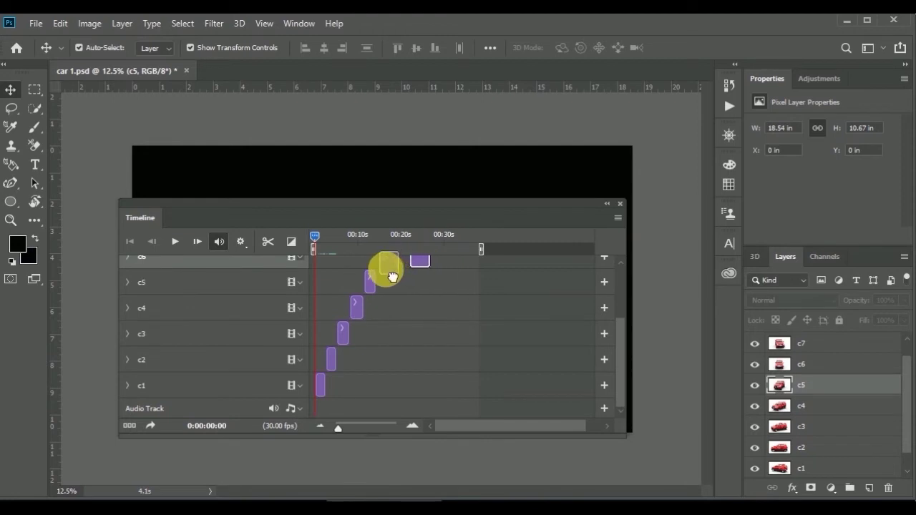
pyautogui.scroll(3, 380, 296)
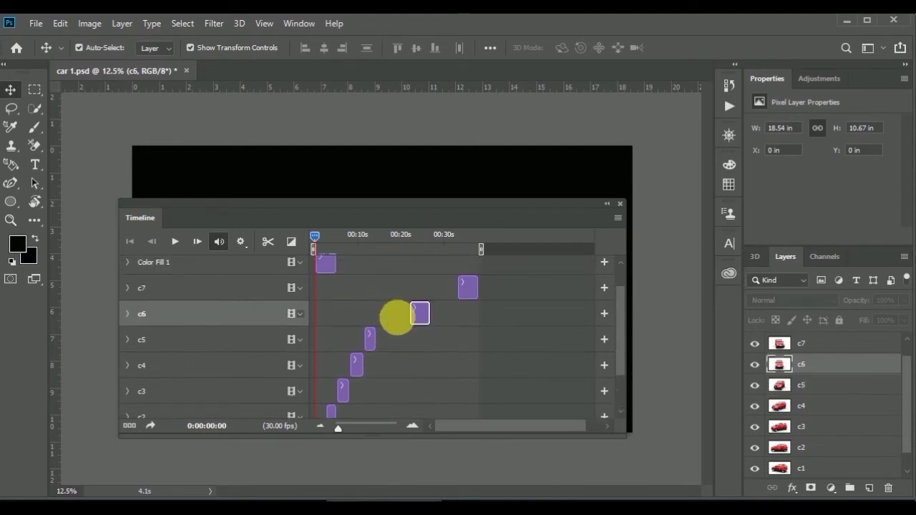
pyautogui.moveTo(420, 313)
pyautogui.mouseDown()
pyautogui.moveTo(385, 325)
pyautogui.moveTo(397, 316)
pyautogui.moveTo(390, 317)
pyautogui.mouseUp()
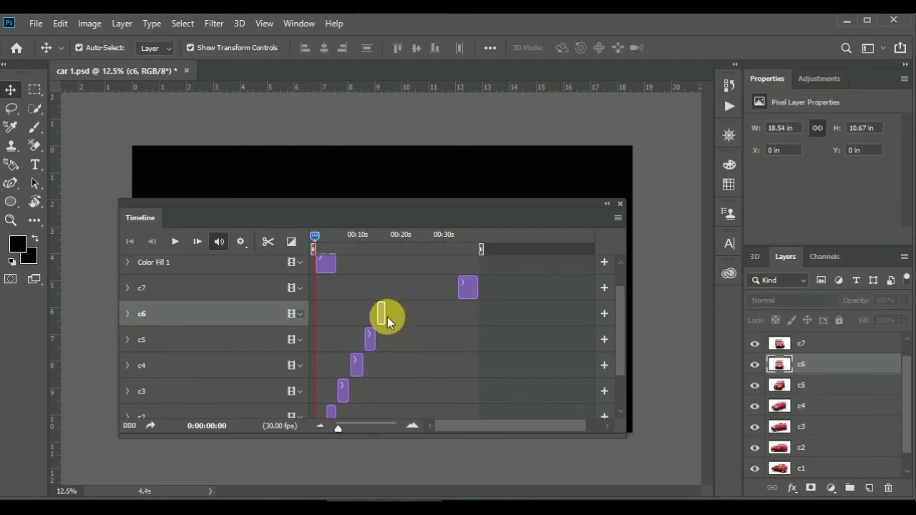
pyautogui.moveTo(386, 315); pyautogui.dragTo(393, 316)
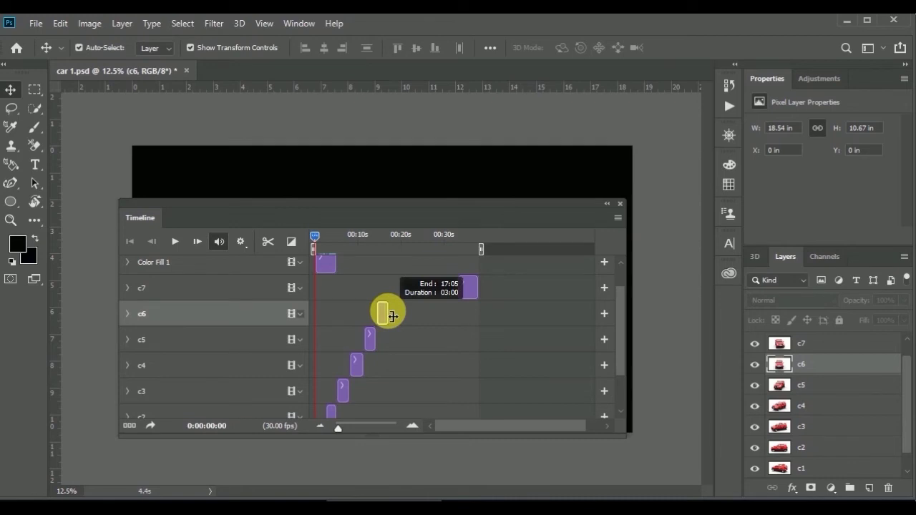
pyautogui.moveTo(393, 316); pyautogui.dragTo(387, 312)
pyautogui.scroll(2, 481, 329)
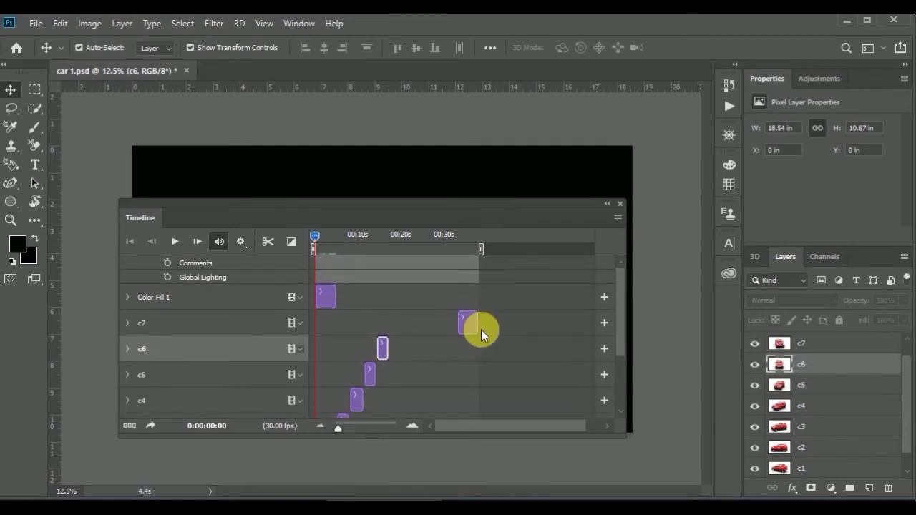
pyautogui.moveTo(467, 325); pyautogui.dragTo(399, 331)
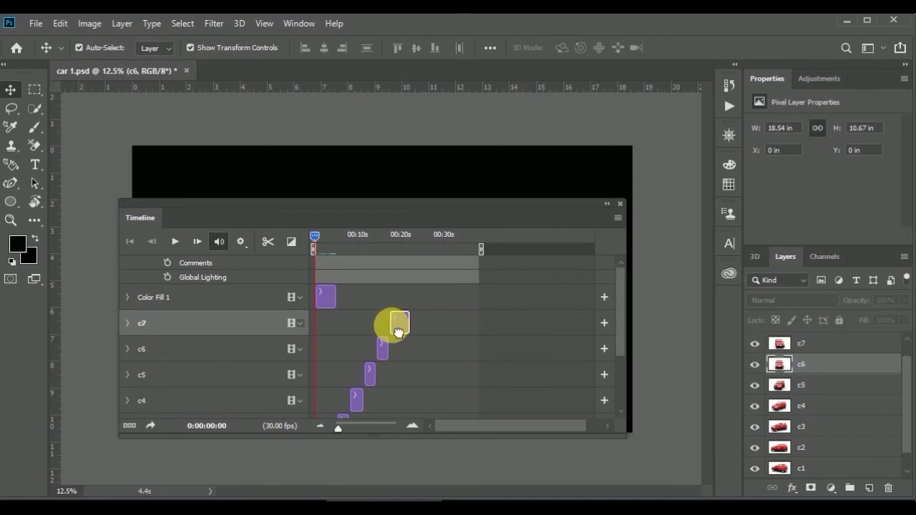
pyautogui.moveTo(406, 326); pyautogui.dragTo(405, 325)
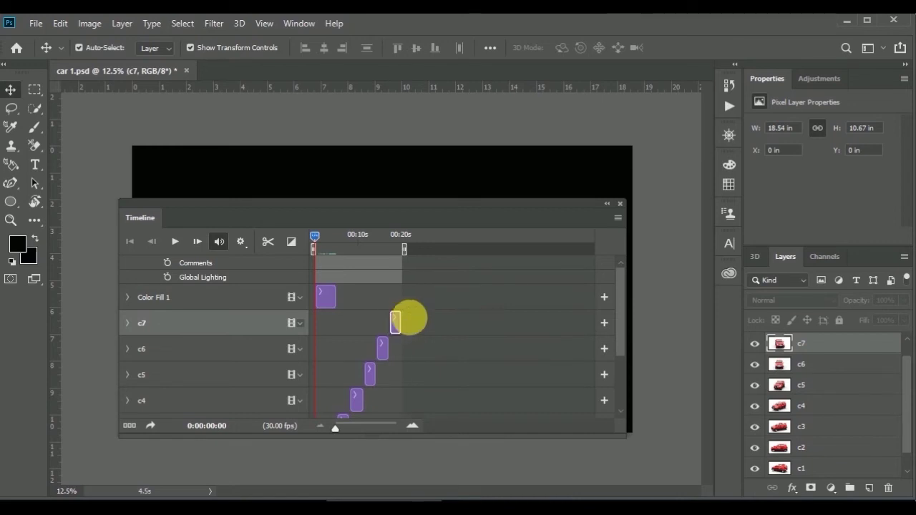
# Slide the Color Fill 1 clip to about 00:20 after c7 and collapse the Timeline.
pyautogui.click(316, 298)
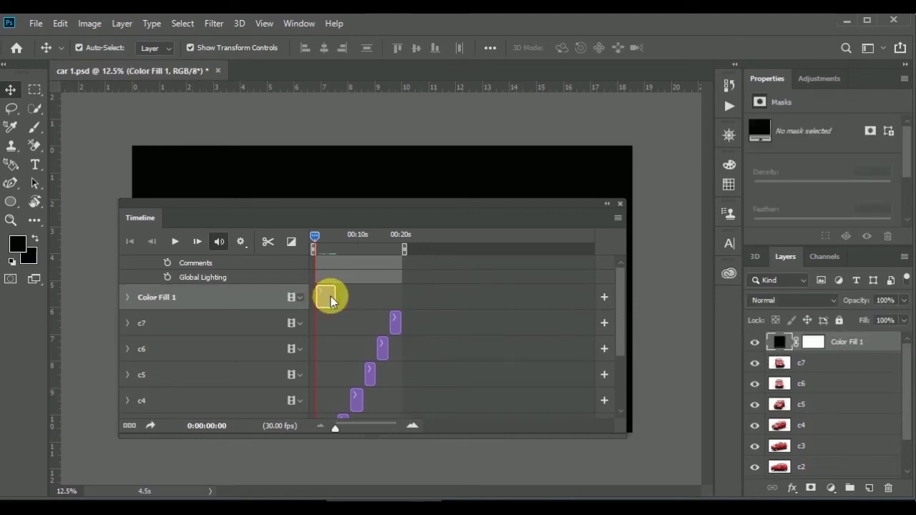
pyautogui.moveTo(329, 300); pyautogui.dragTo(435, 304)
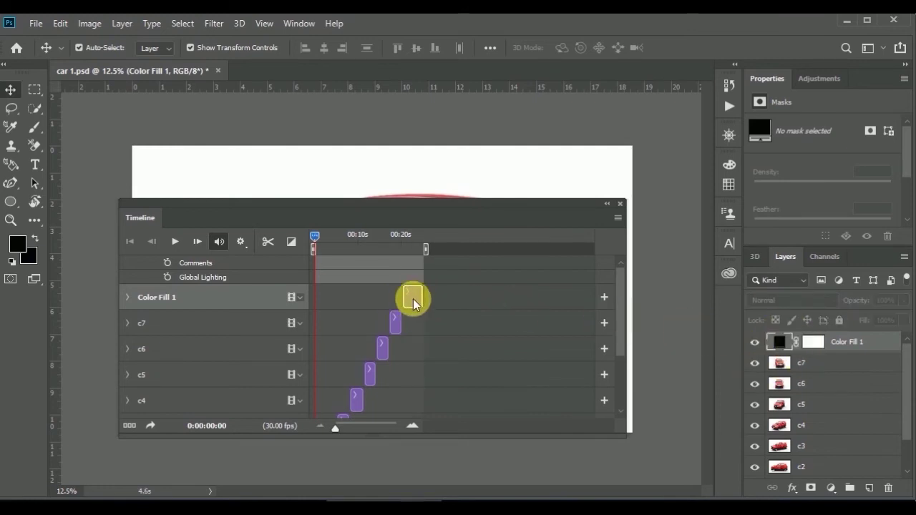
pyautogui.click(608, 204)
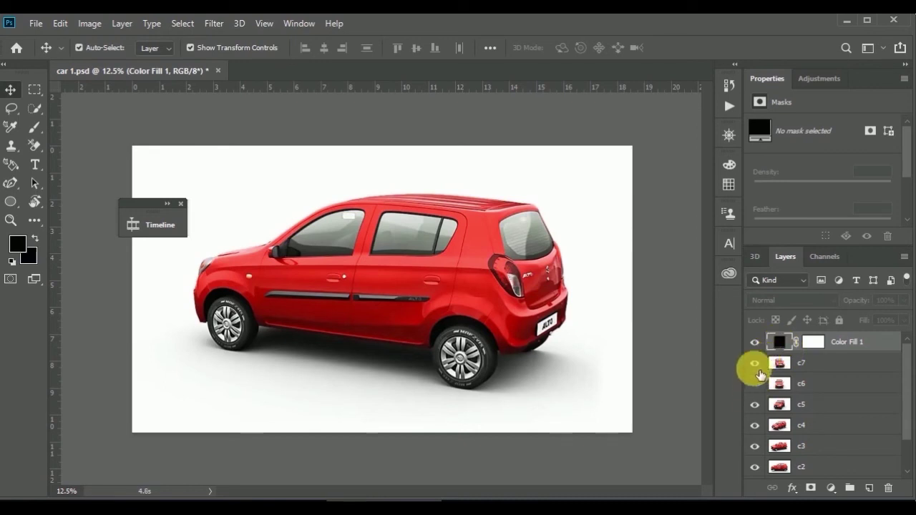
# Hide car layers c7 down to c1 one by one, leaving the canvas empty.
pyautogui.moveTo(760, 373); pyautogui.dragTo(757, 385)
pyautogui.click(819, 345)
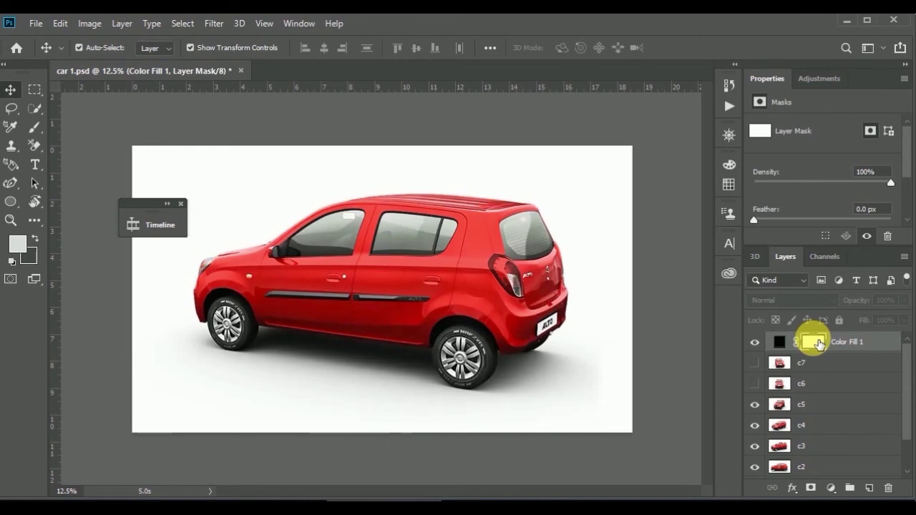
pyautogui.click(755, 405)
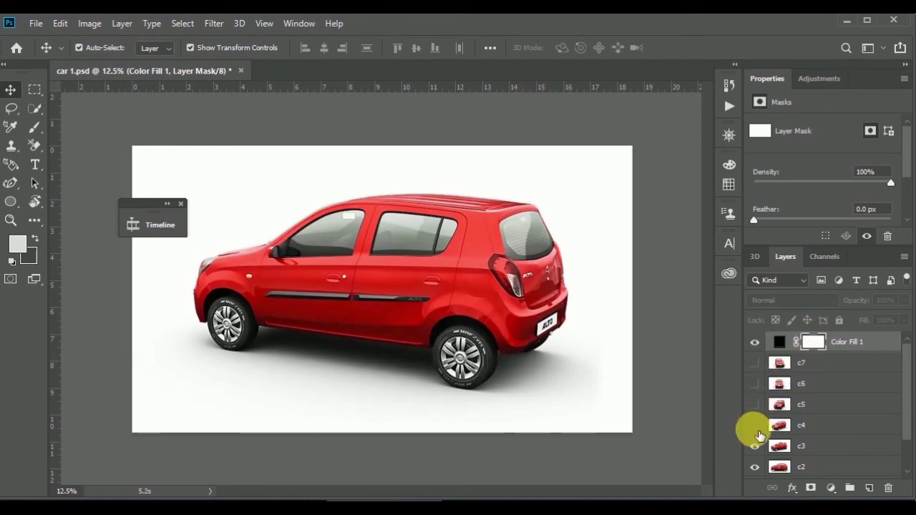
pyautogui.click(755, 446)
pyautogui.click(764, 445)
pyautogui.scroll(-1, 757, 436)
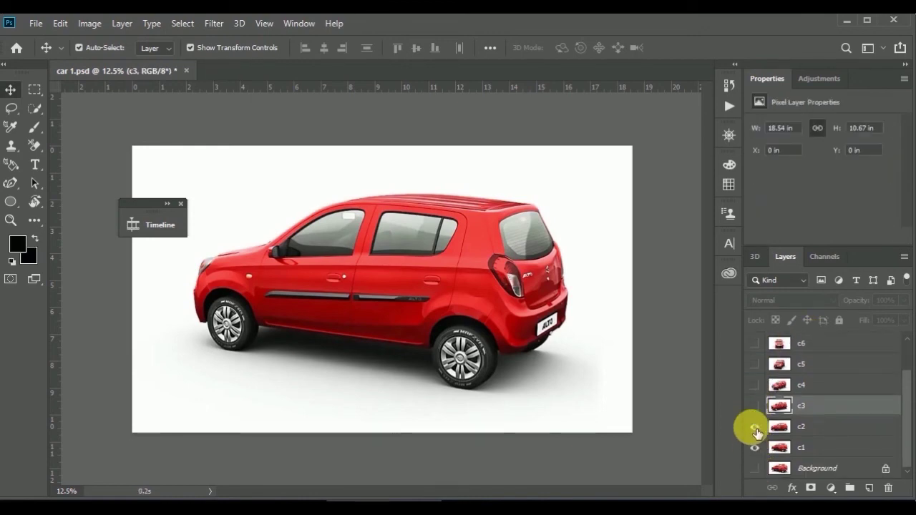
pyautogui.click(755, 448)
pyautogui.scroll(1, 760, 448)
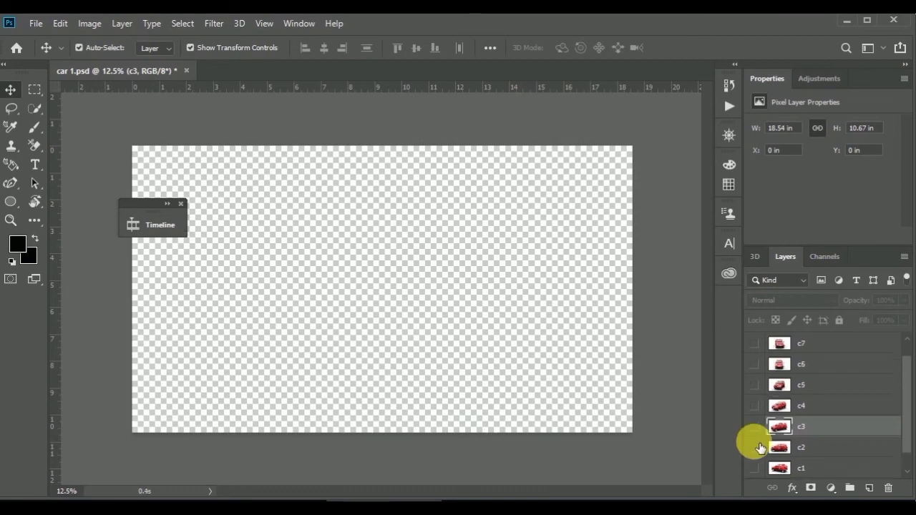
pyautogui.scroll(-1, 760, 448)
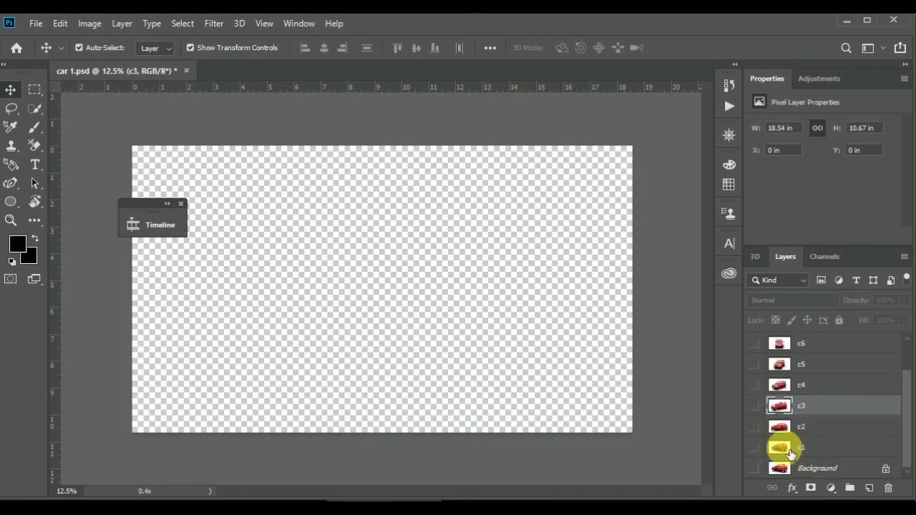
# Make layers c1 through c6 visible again and reopen the Timeline panel.
pyautogui.click(755, 447)
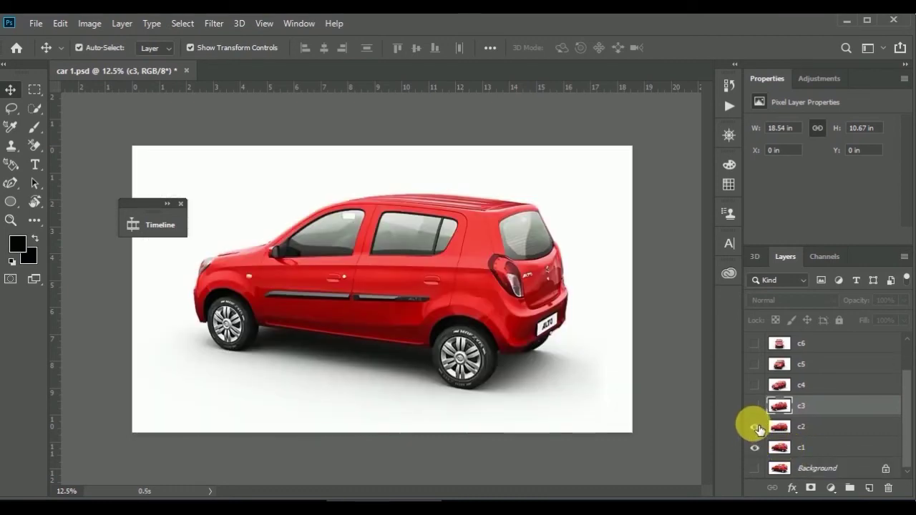
pyautogui.moveTo(758, 428)
pyautogui.mouseDown()
pyautogui.moveTo(757, 353)
pyautogui.moveTo(754, 382)
pyautogui.mouseUp()
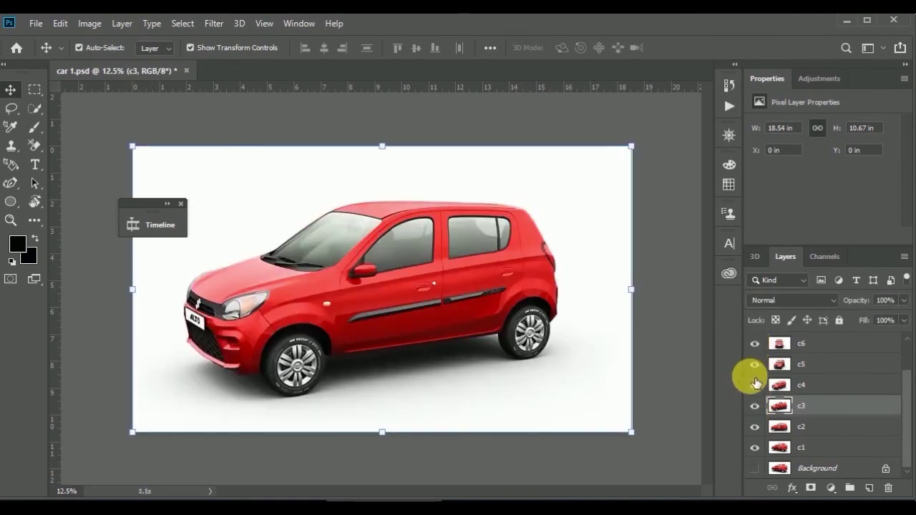
pyautogui.scroll(2, 755, 383)
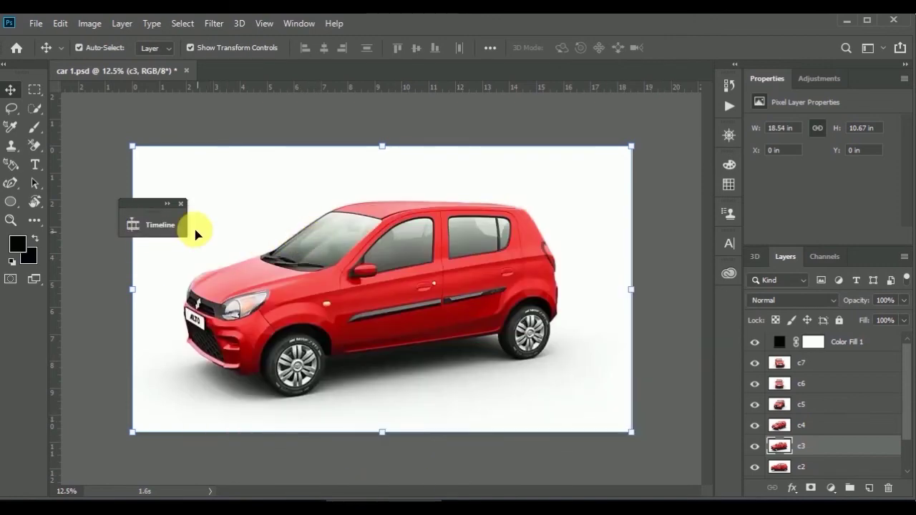
pyautogui.click(148, 224)
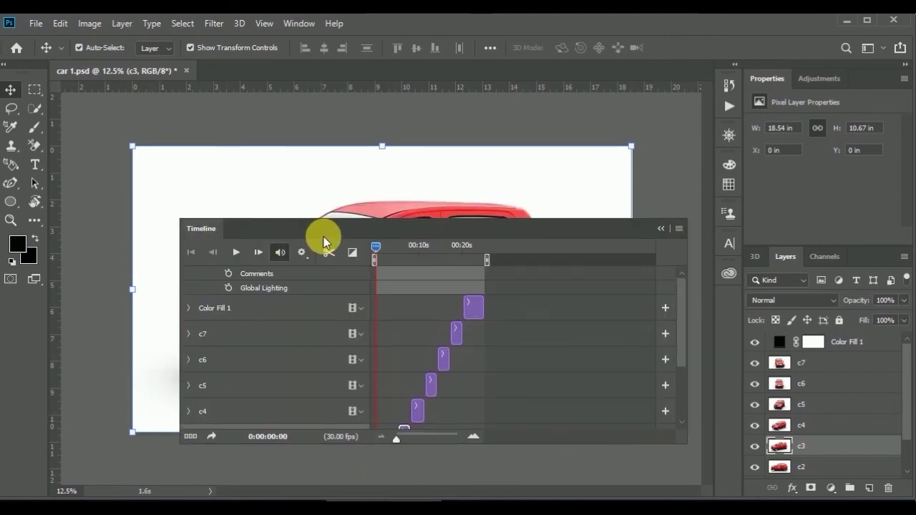
# Nudge the c4 clip into position in its track and move the Timeline panel lower.
pyautogui.moveTo(332, 224); pyautogui.dragTo(320, 250)
pyautogui.scroll(-3, 393, 343)
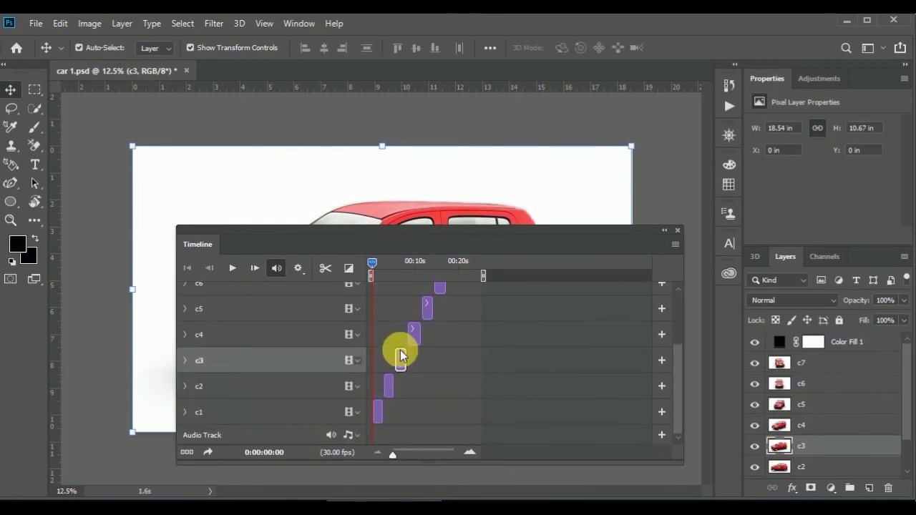
pyautogui.scroll(1, 399, 349)
pyautogui.moveTo(423, 347); pyautogui.dragTo(426, 346)
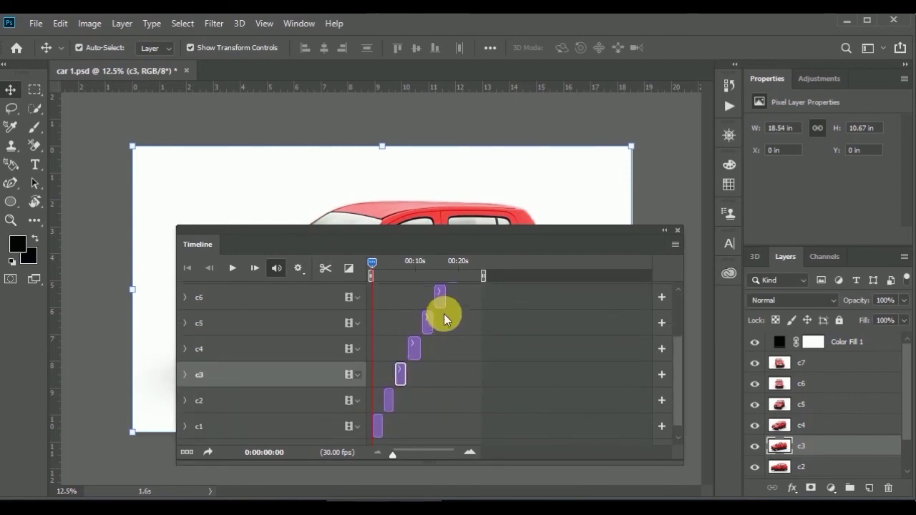
pyautogui.moveTo(430, 229)
pyautogui.mouseDown()
pyautogui.moveTo(402, 284)
pyautogui.moveTo(377, 412)
pyautogui.mouseUp()
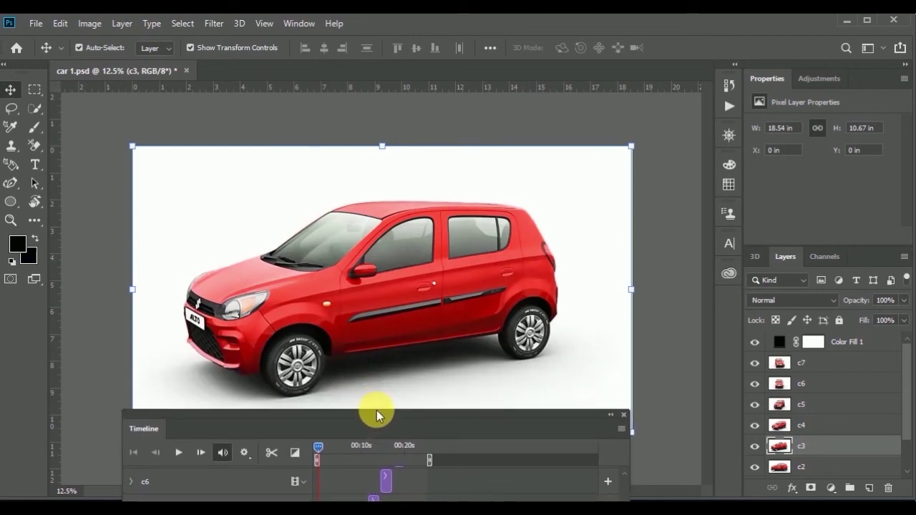
# Play the staggered car animation, stop it, then start playback again.
pyautogui.press('space')
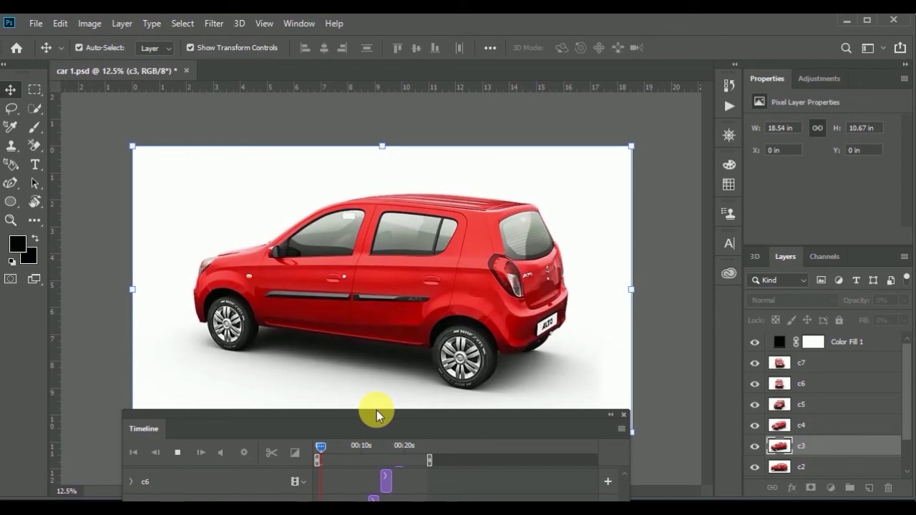
pyautogui.press('space')
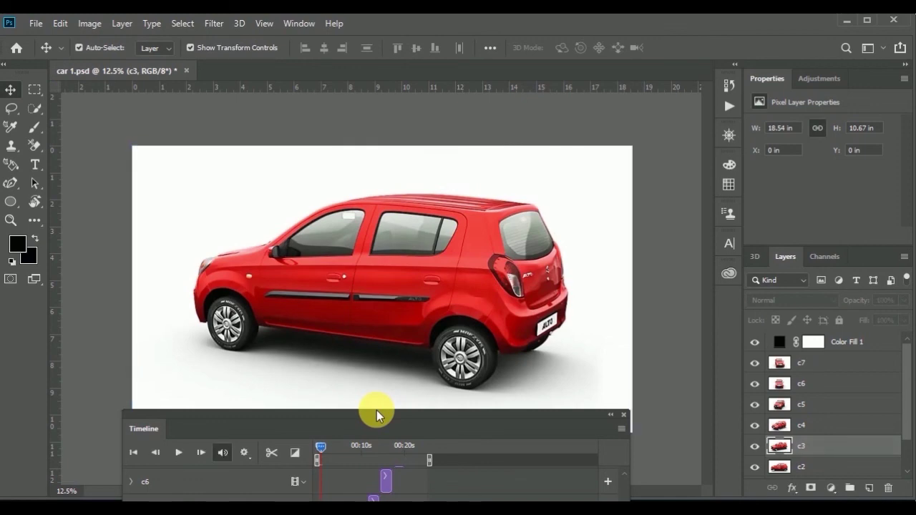
pyautogui.click(179, 453)
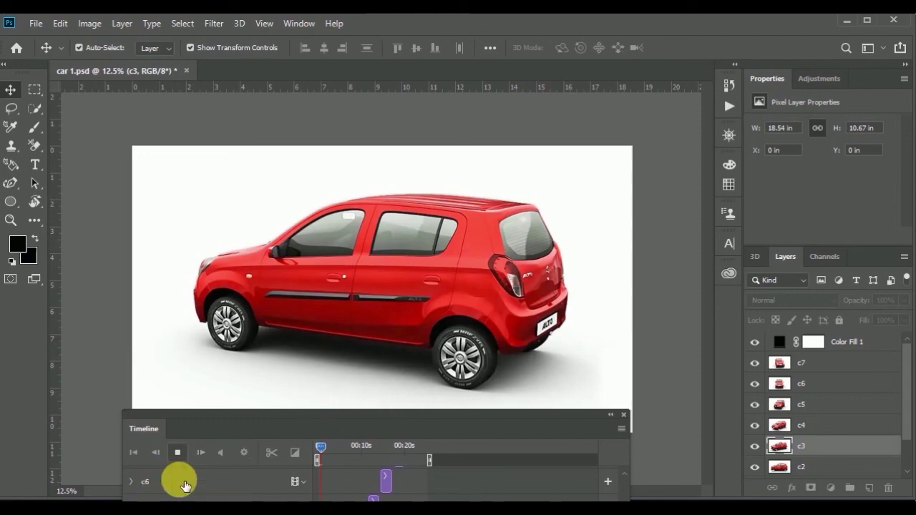